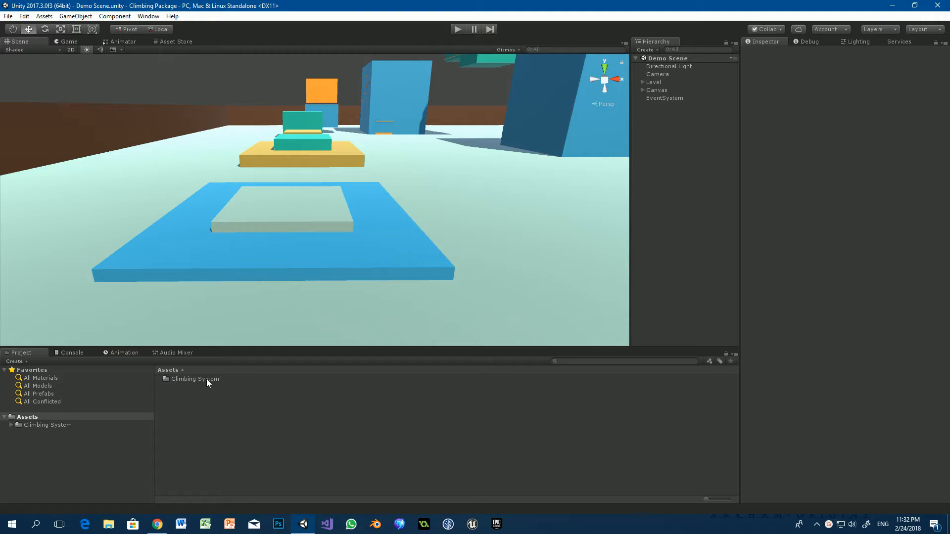
Step: Open the Animations properties spreadsheet from the project's Climbing System folder
click(207, 379)
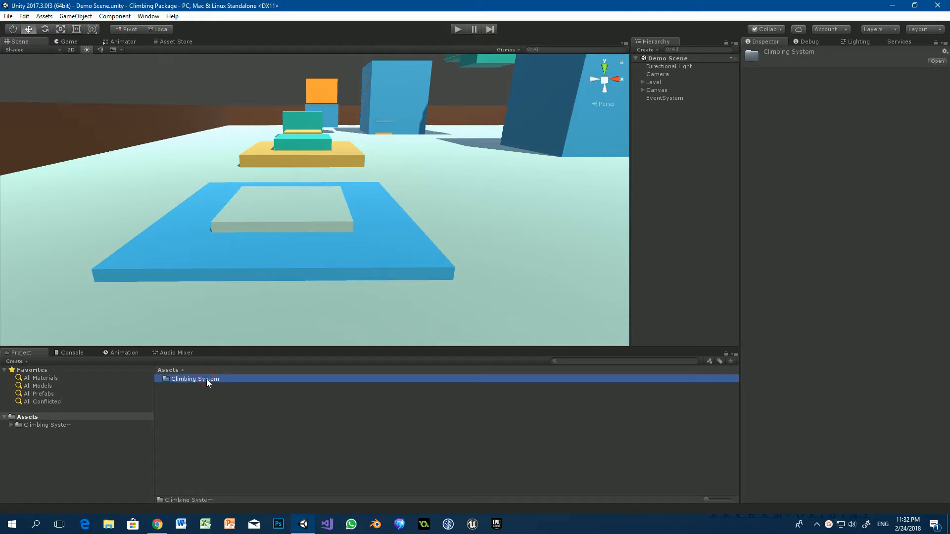
double_click(207, 379)
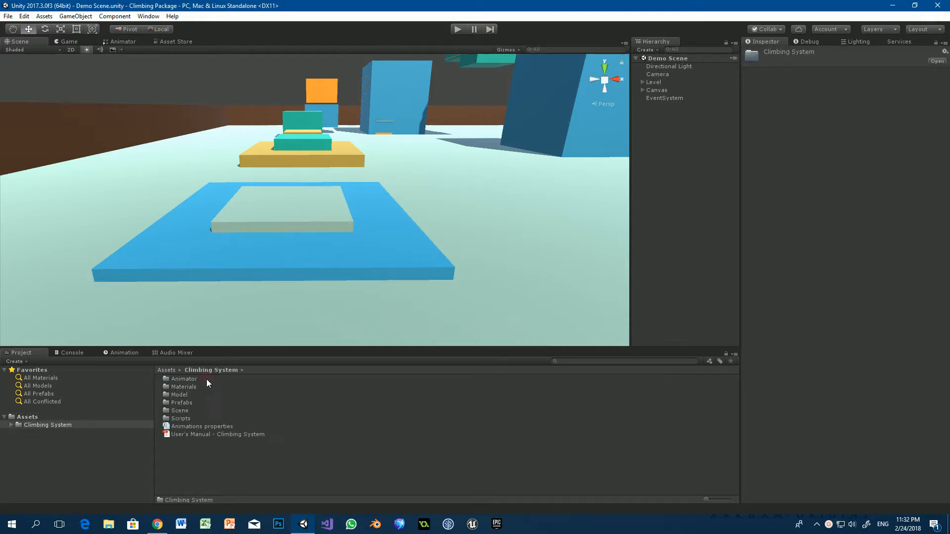
click(216, 426)
double_click(216, 426)
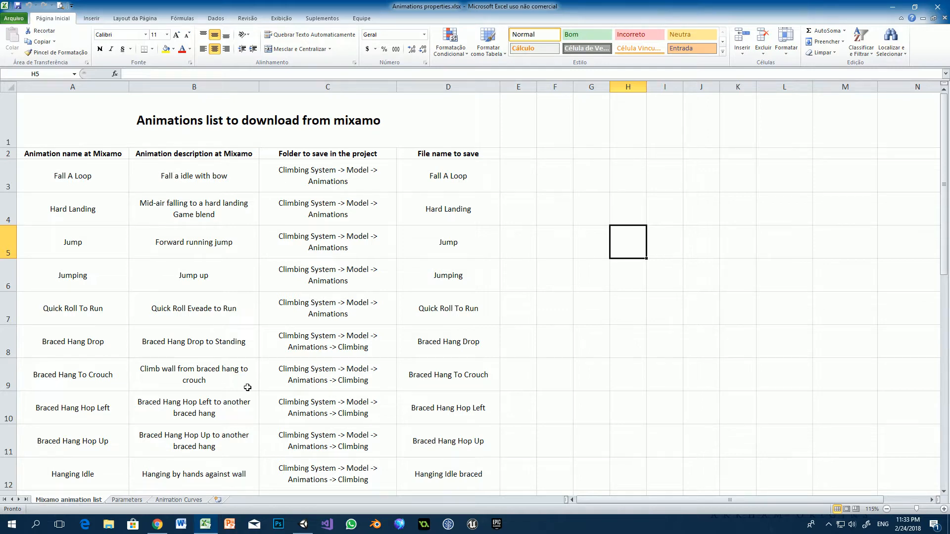
Step: Switch to Chrome, go to mixamo.com and show the character library
click(158, 525)
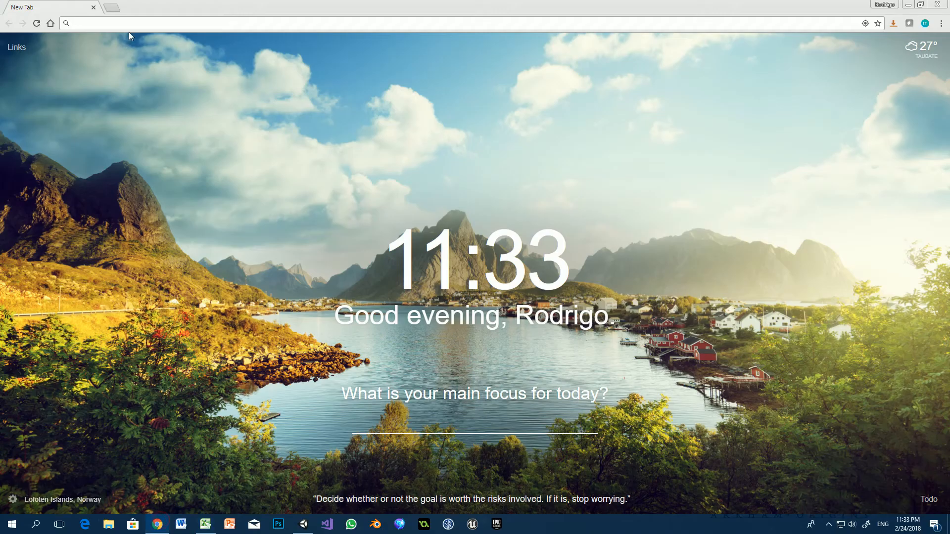
text(mixamo.com)
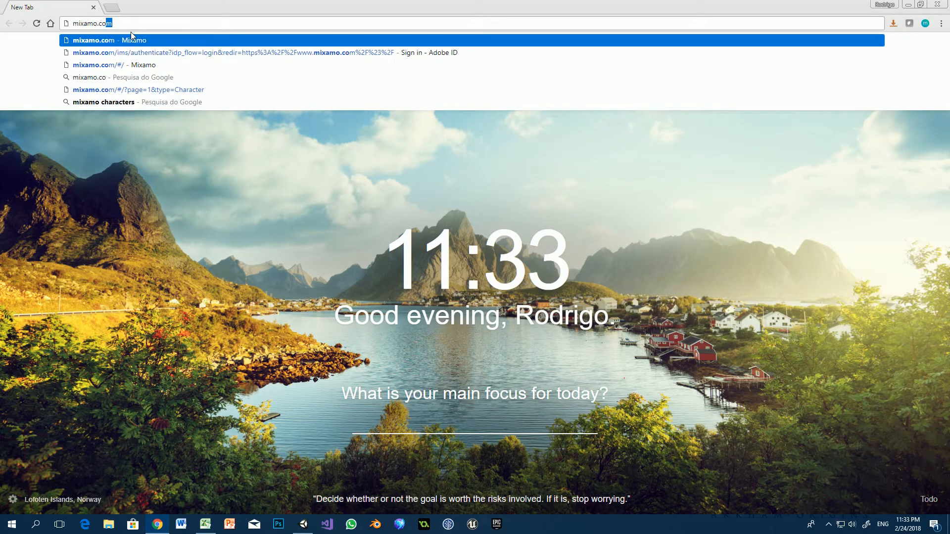
key(Return)
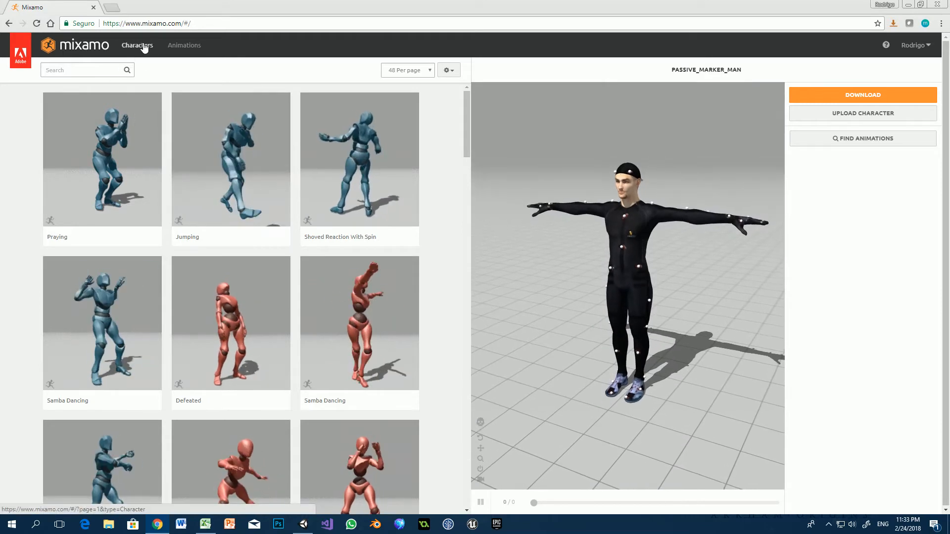
click(144, 48)
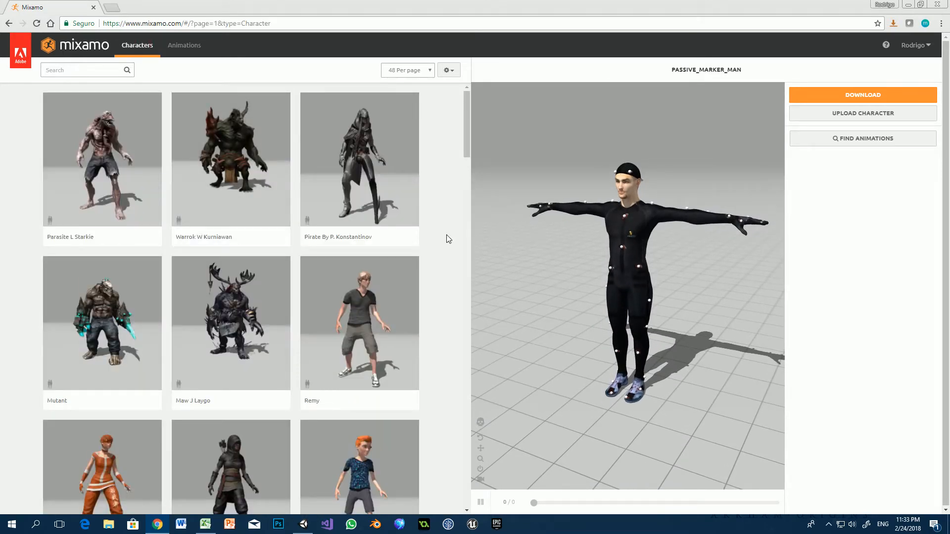
Step: Browse the character library and choose the Exo Red character
scroll(421, 250, down, 14)
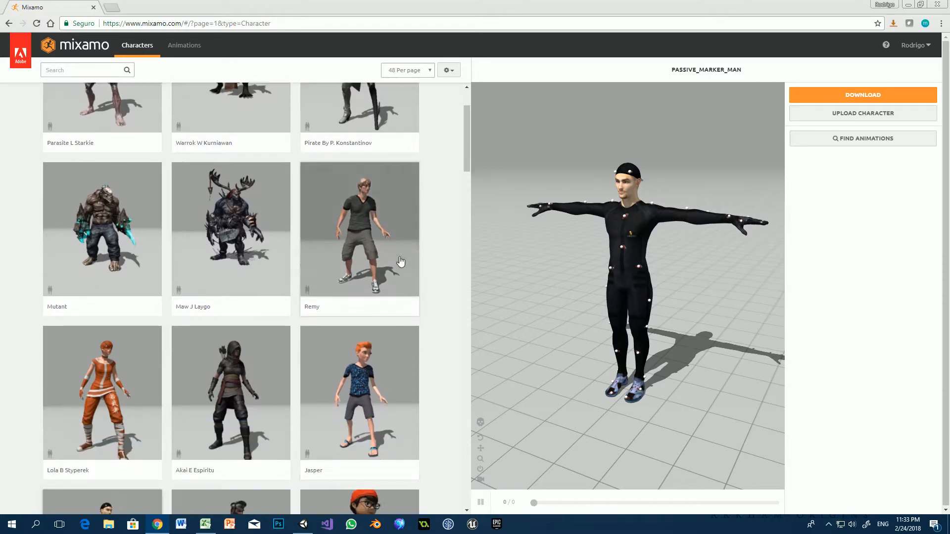
scroll(288, 255, down, 7)
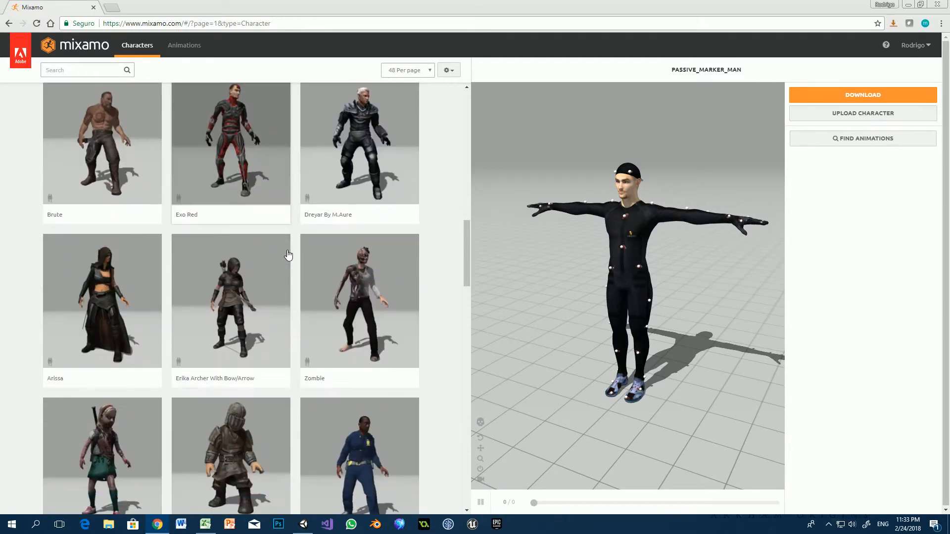
scroll(289, 255, down, 12)
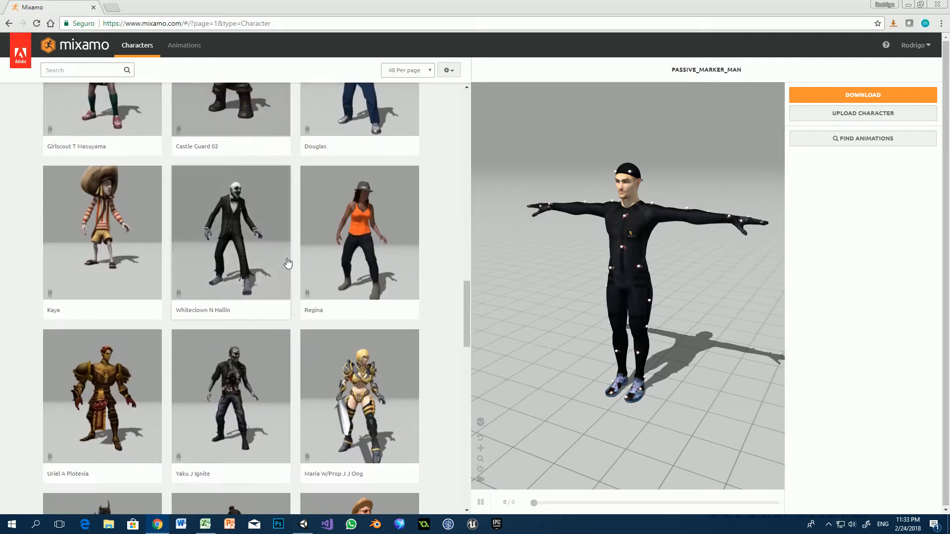
scroll(284, 266, down, 14)
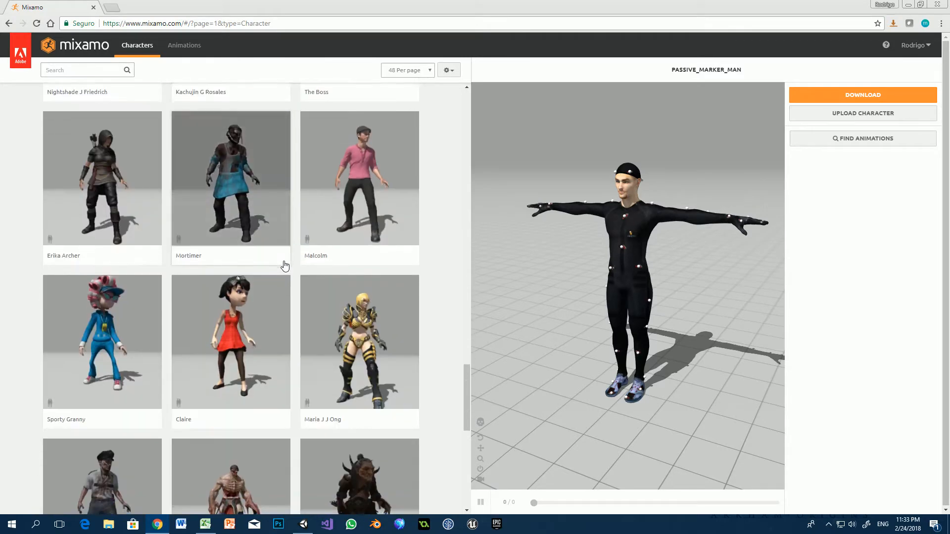
scroll(284, 266, up, 20)
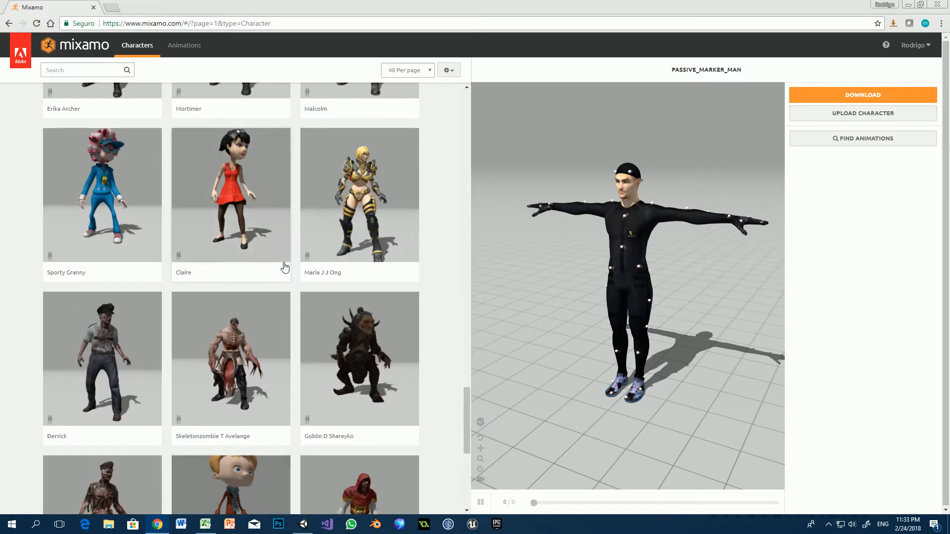
scroll(250, 291, up, 11)
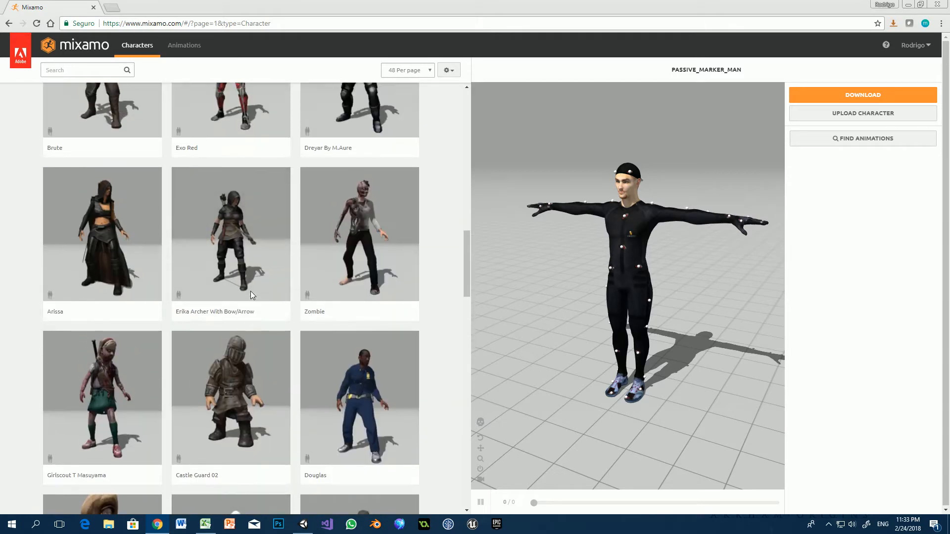
scroll(263, 356, down, 3)
scroll(249, 354, up, 5)
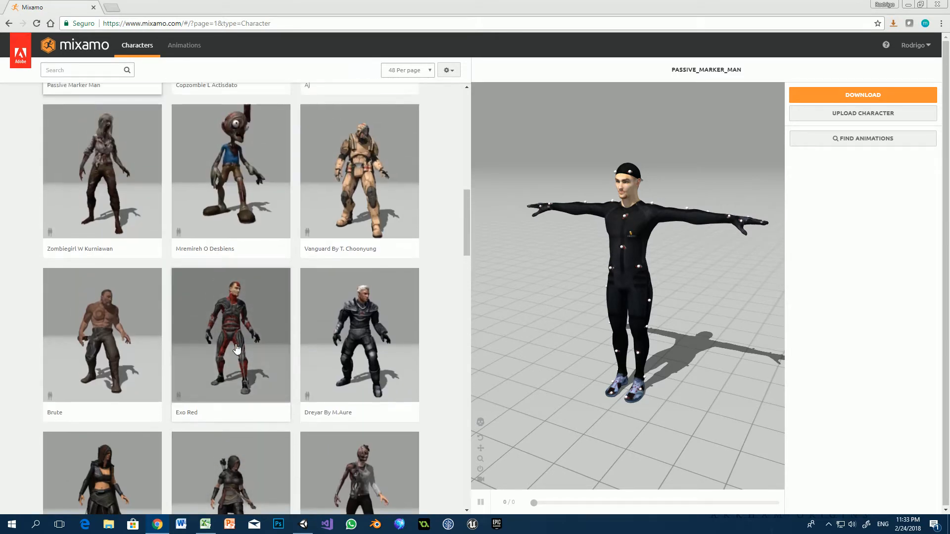
scroll(238, 299, down, 4)
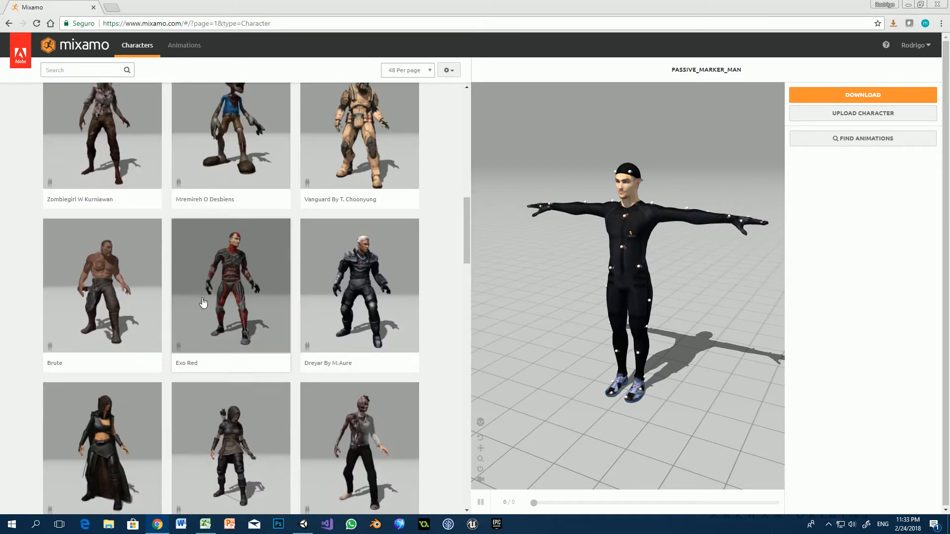
click(231, 285)
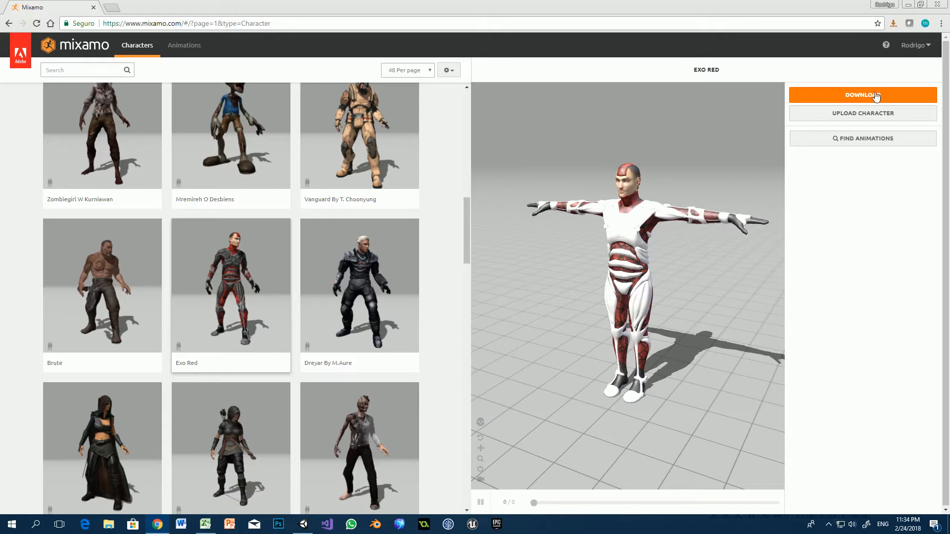
Step: Download the Exo Red character in the FBX for Unity(.fbx) format
click(844, 84)
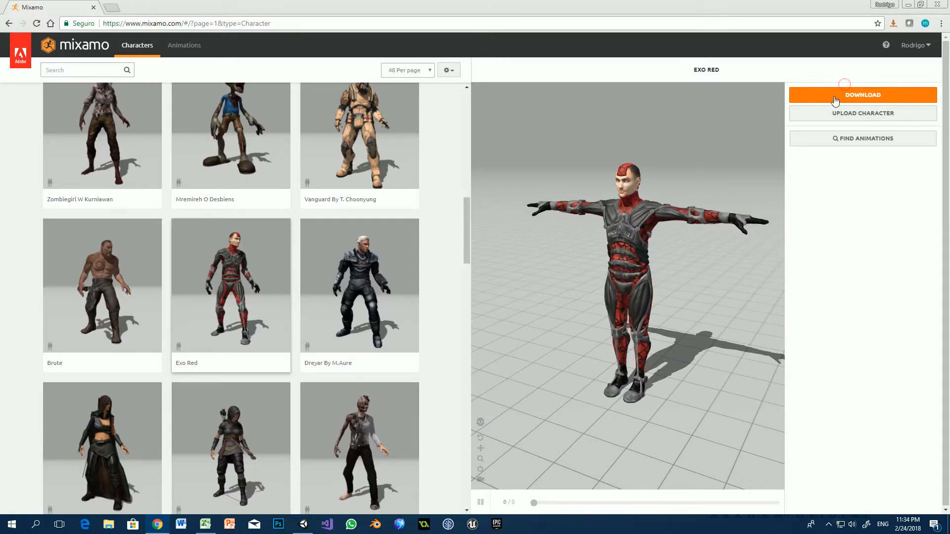
click(835, 99)
click(380, 139)
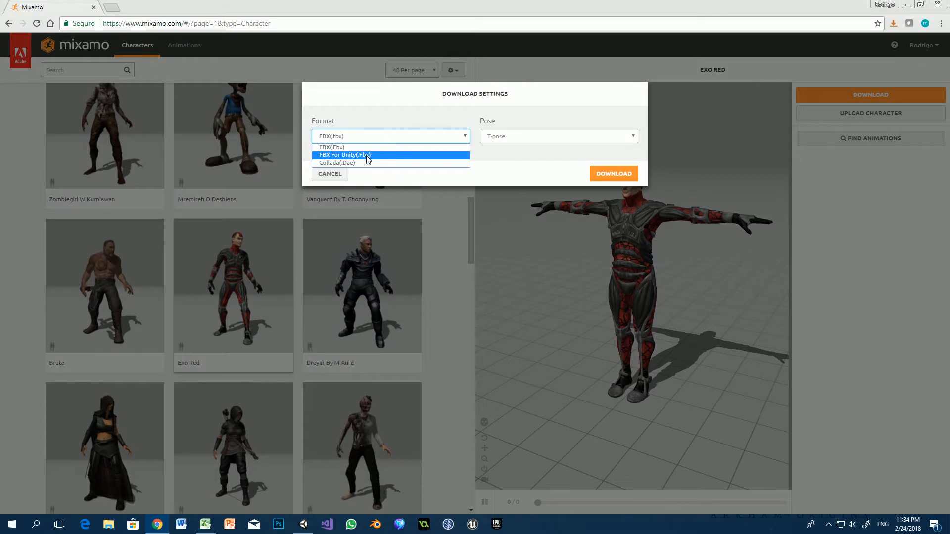
click(368, 156)
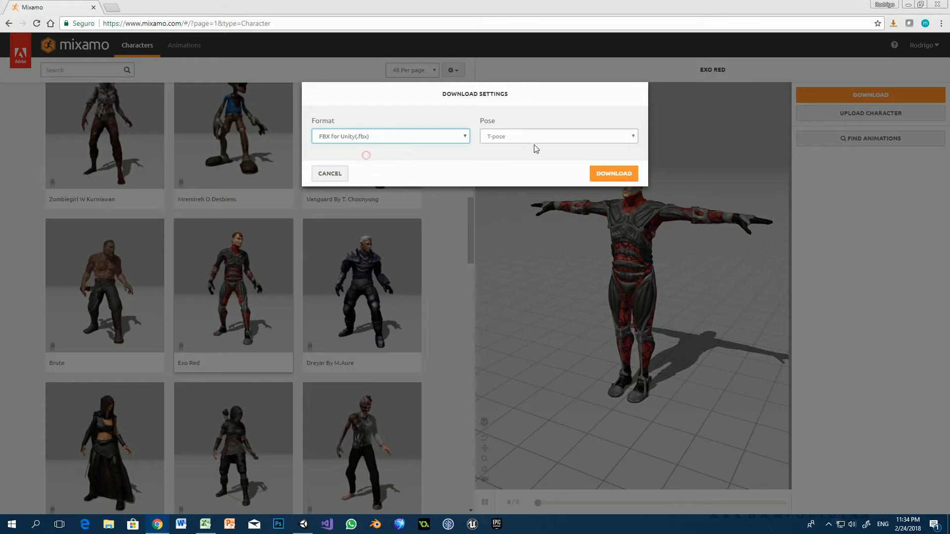
click(624, 174)
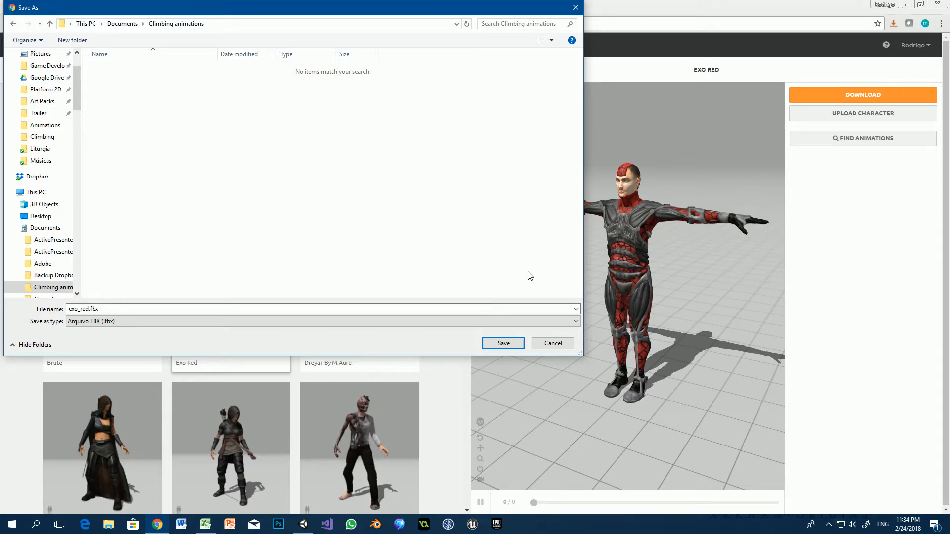
Step: Save the downloaded character file as Character in the Climbing animations folder
double_click(114, 309)
text(Character)
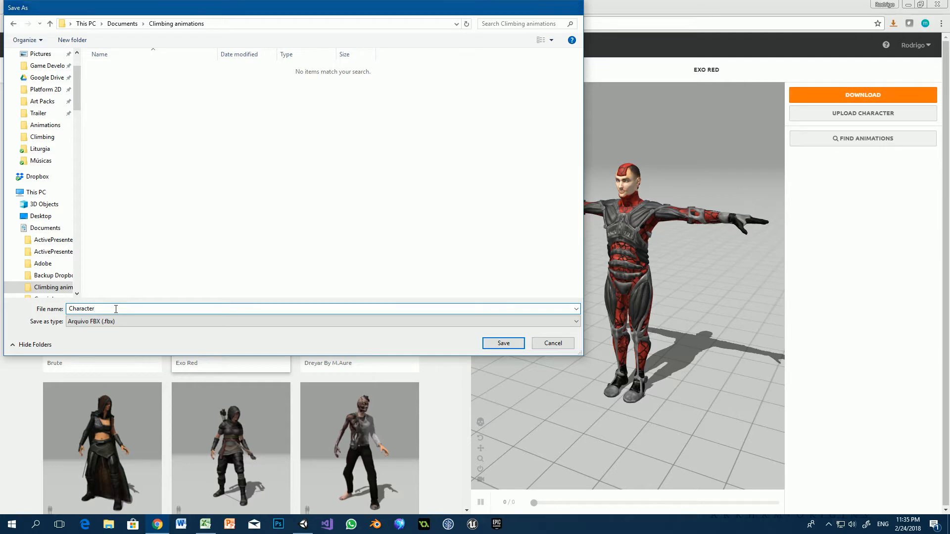
key(Return)
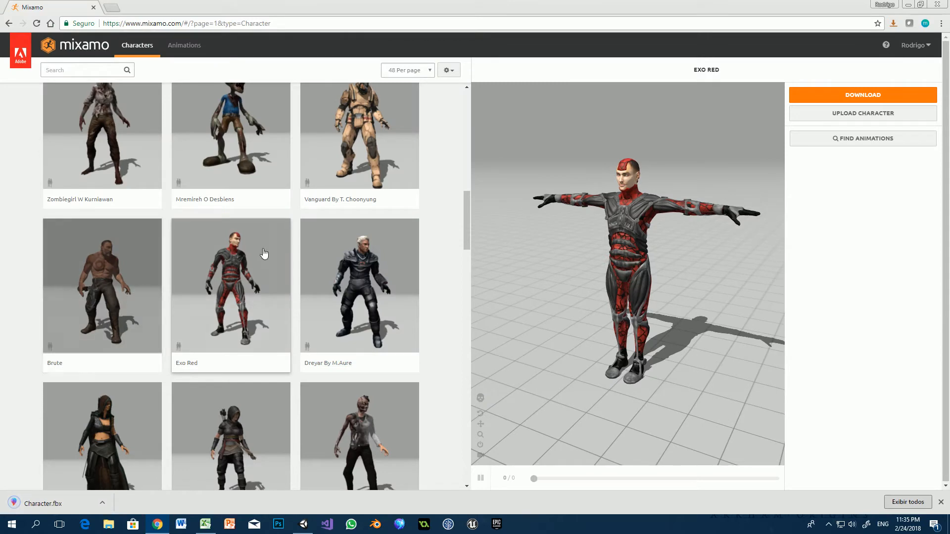
Step: Show the animations available for Exo Red and get the animation search ready for a query
scroll(450, 253, up, 6)
scroll(455, 260, up, 7)
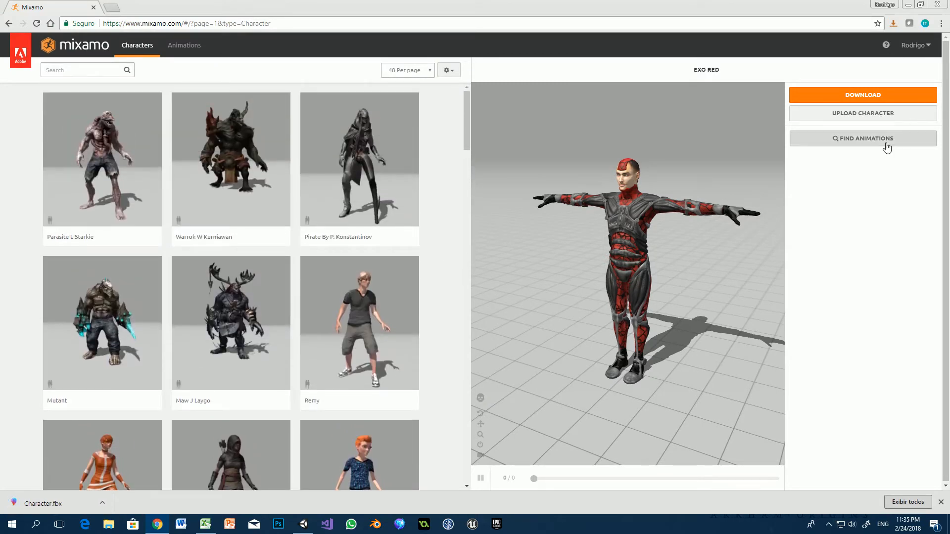
click(886, 144)
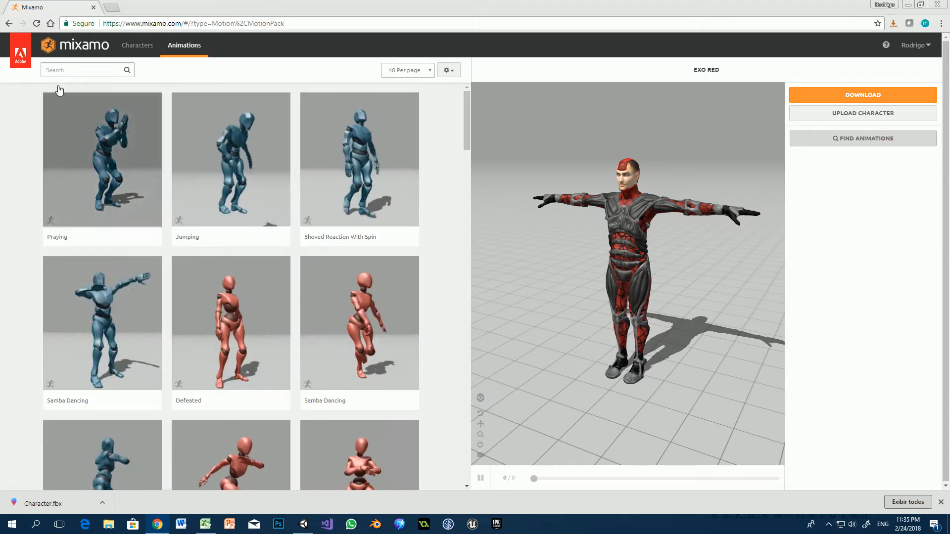
click(71, 70)
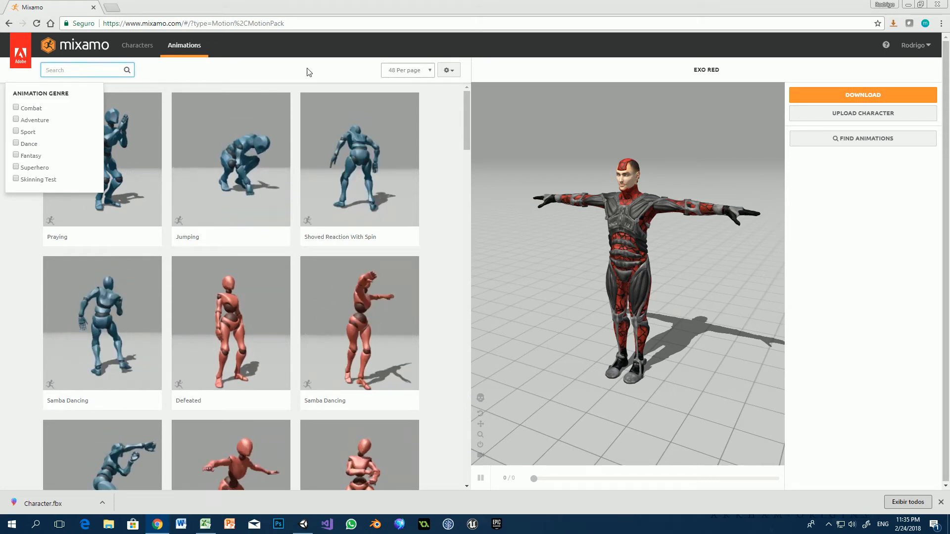
Step: Arrange the Mixamo window and the animation list spreadsheet side by side and select the Fall A Loop name cell
drag(785, 4, 0, 150)
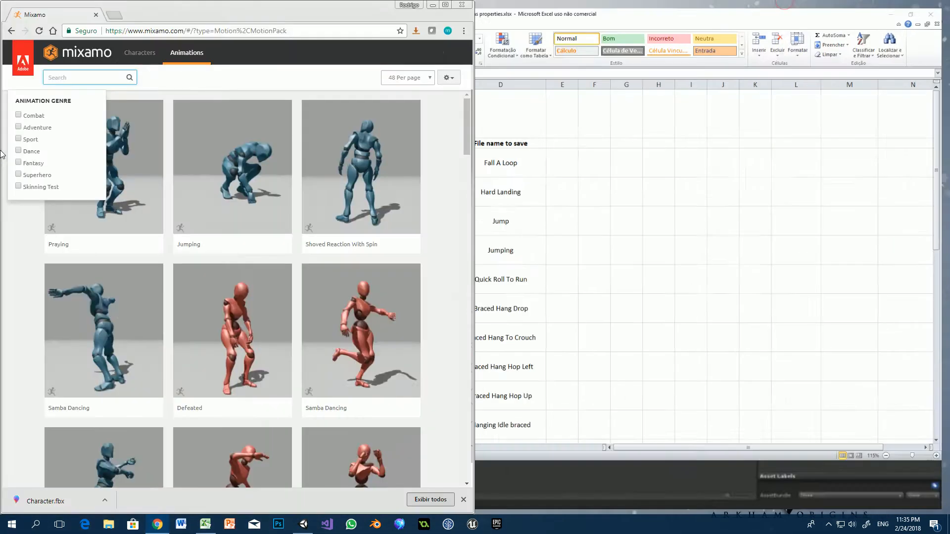
click(706, 165)
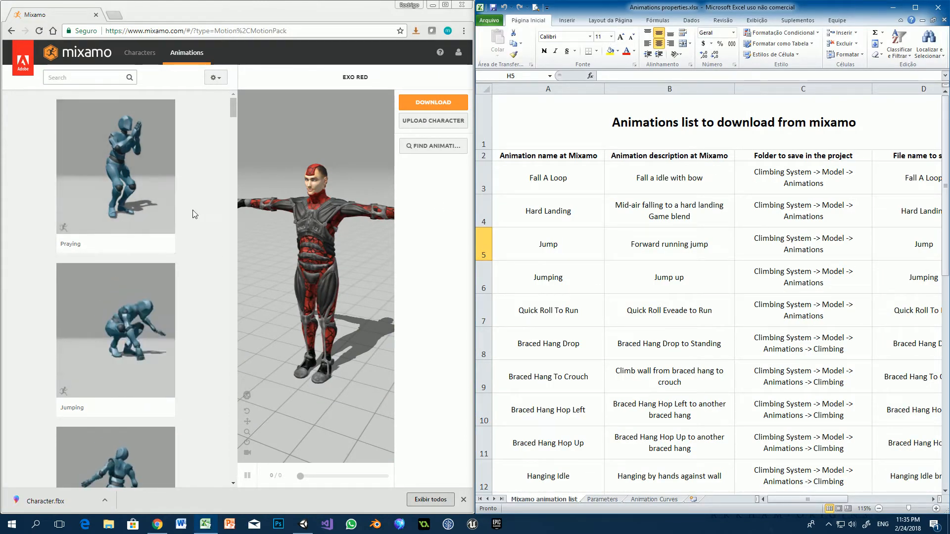
click(575, 191)
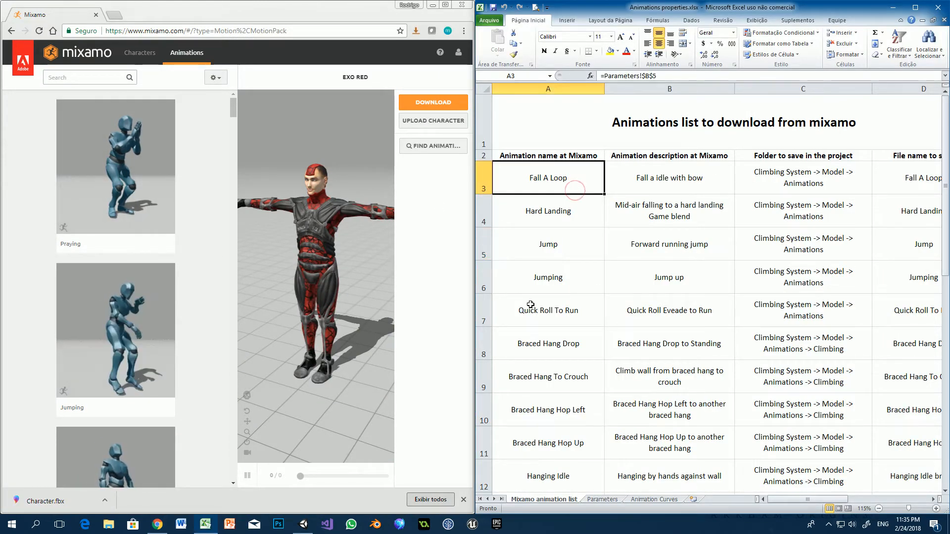
Step: Search the Mixamo animations for "fall a loop" and apply the Fall A Loop animation to Exo Red
click(76, 78)
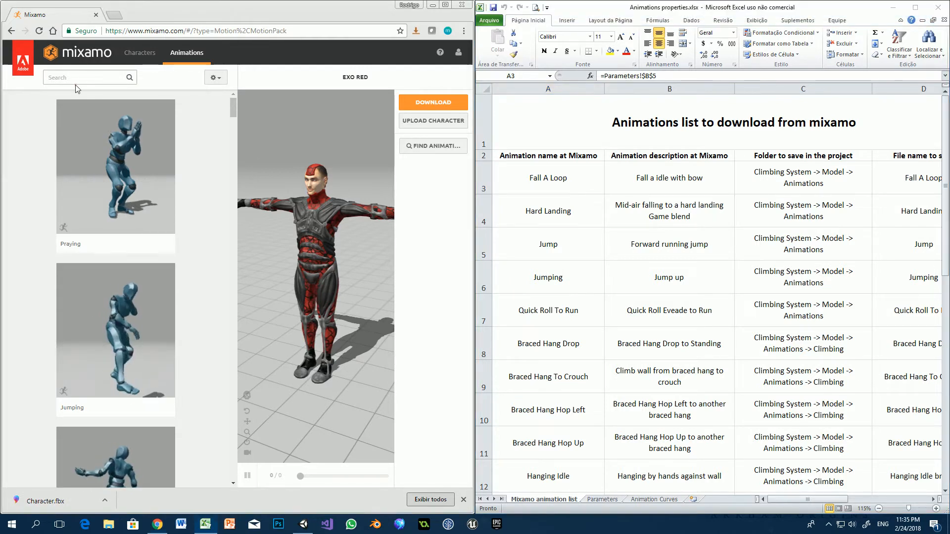
text(fall a l)
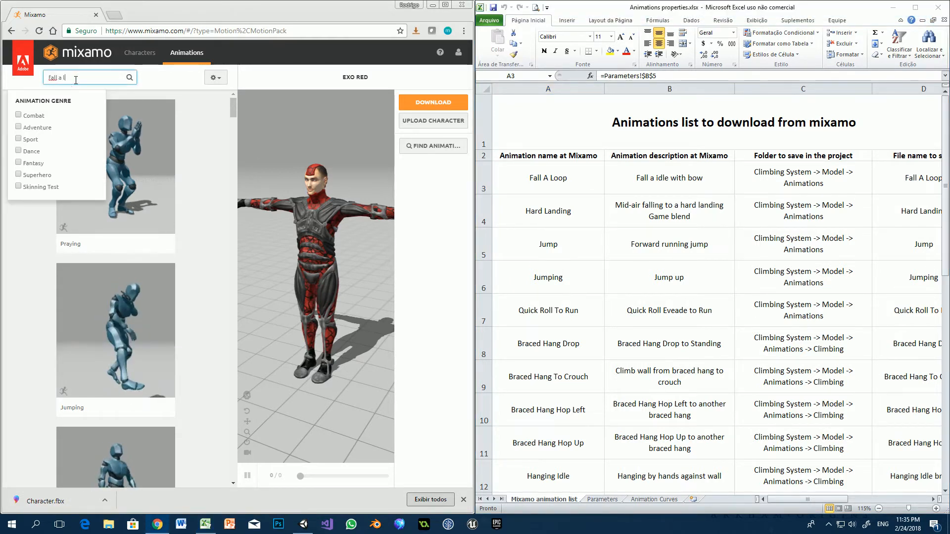
text(oop)
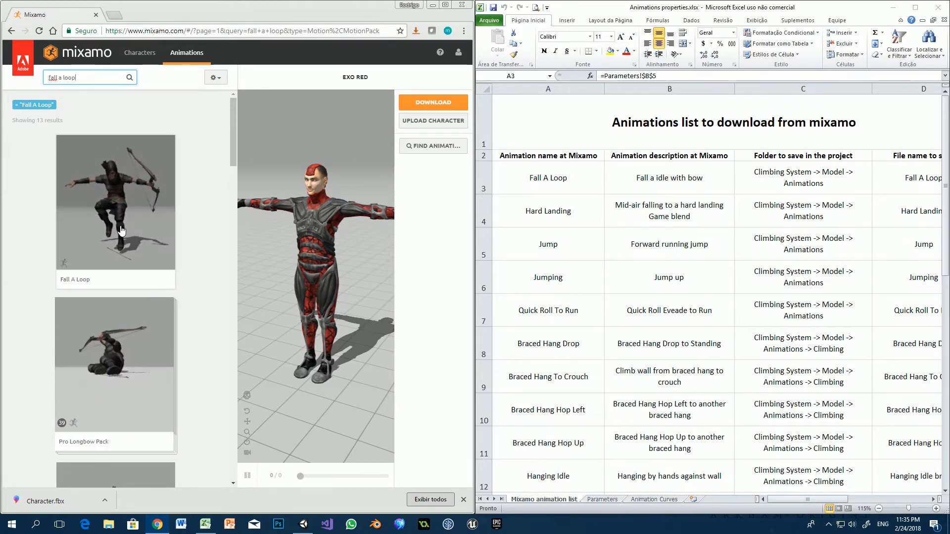
mouse_move(84, 278)
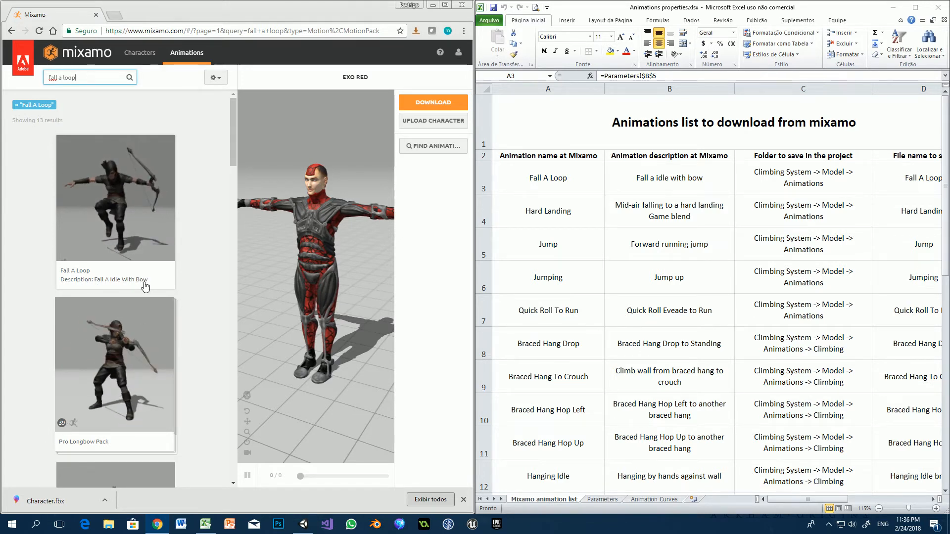
click(127, 206)
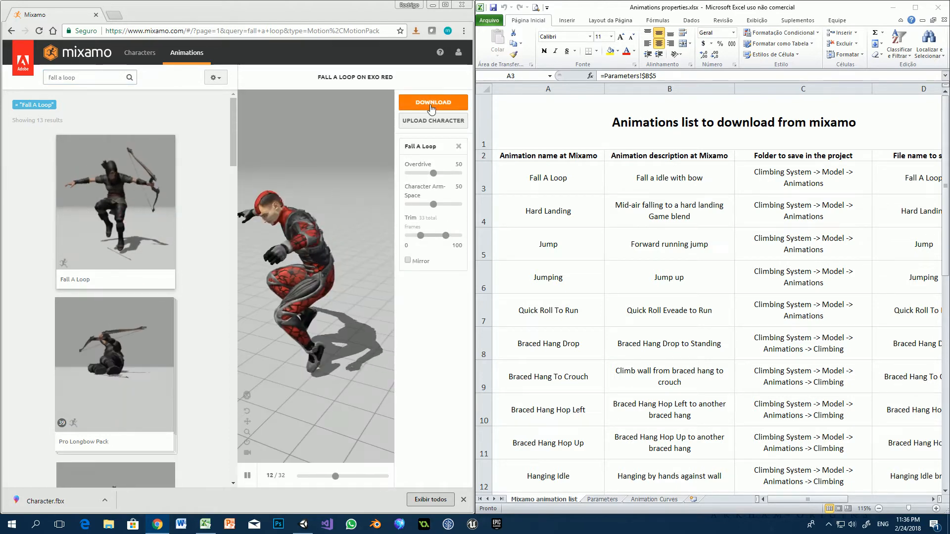
Step: Download the Fall A Loop animation as FBX for Unity without skin and save it as Fall A Loop.fbx in the Climbing animations folder
click(431, 106)
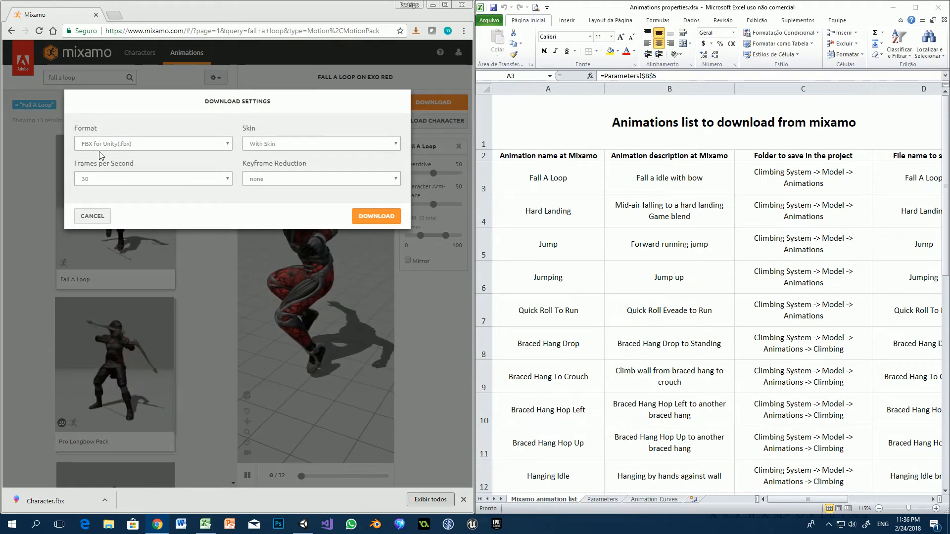
click(258, 148)
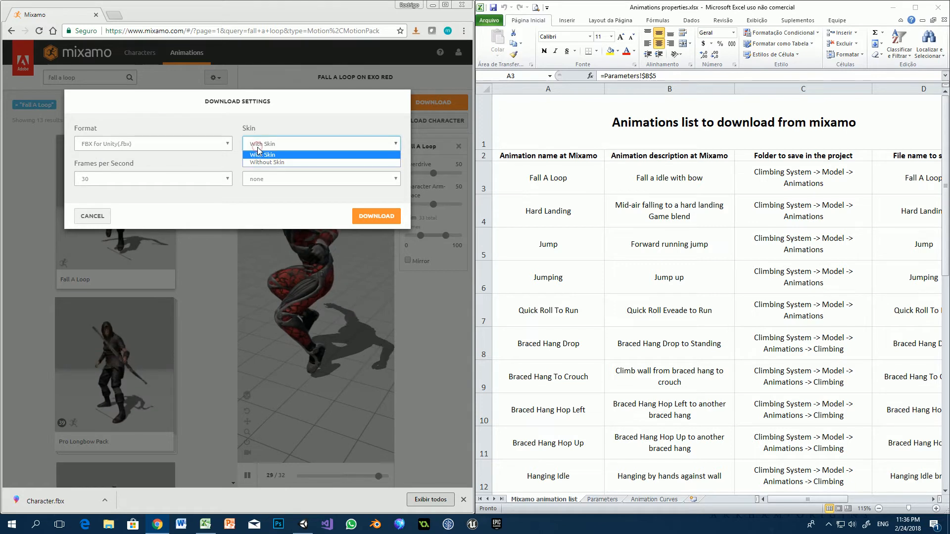
click(270, 163)
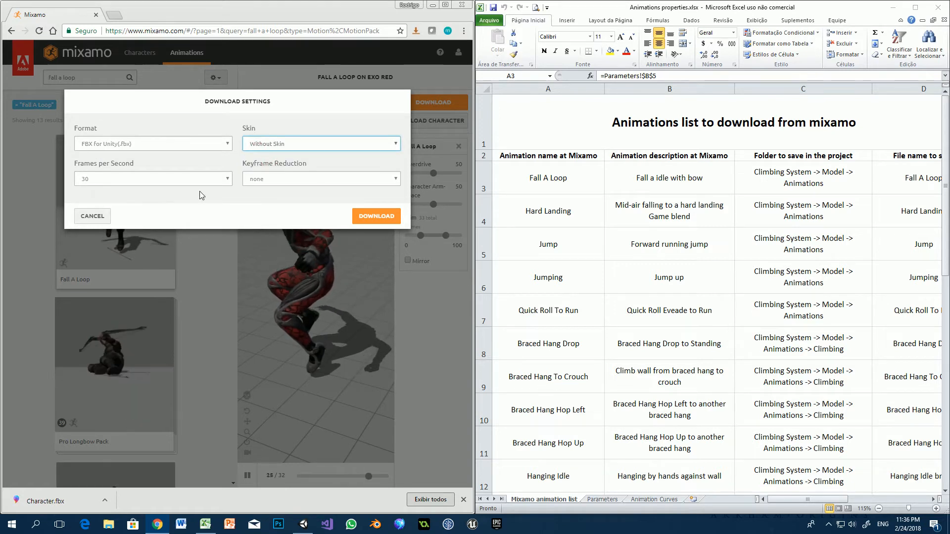
click(397, 221)
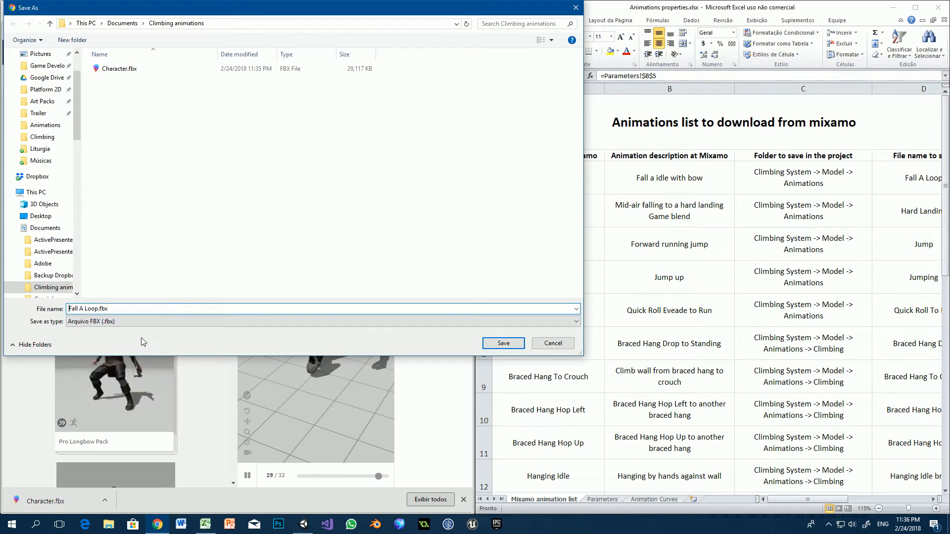
click(501, 344)
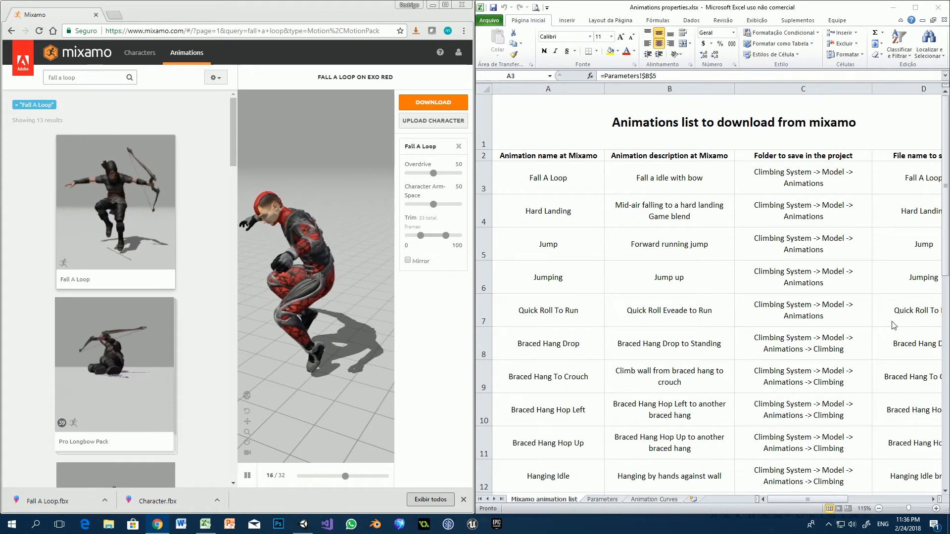
Step: Check the File name to save column in the animation list and search the Mixamo animations for "hard landing"
drag(808, 500, 847, 502)
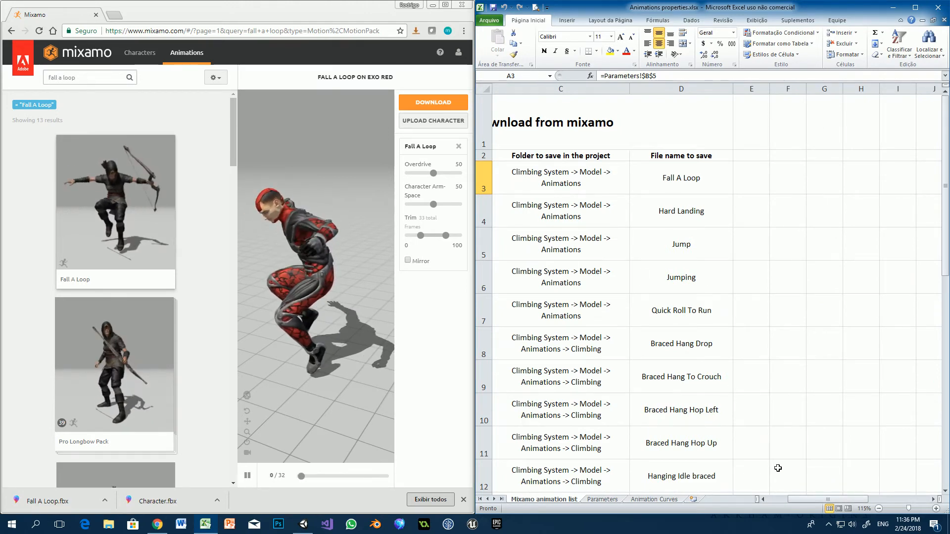
drag(828, 500, 807, 501)
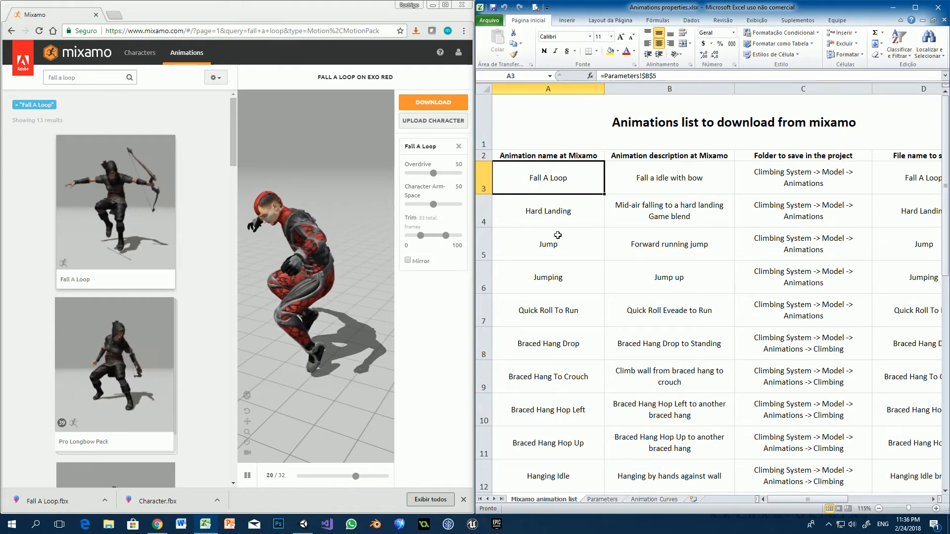
click(566, 216)
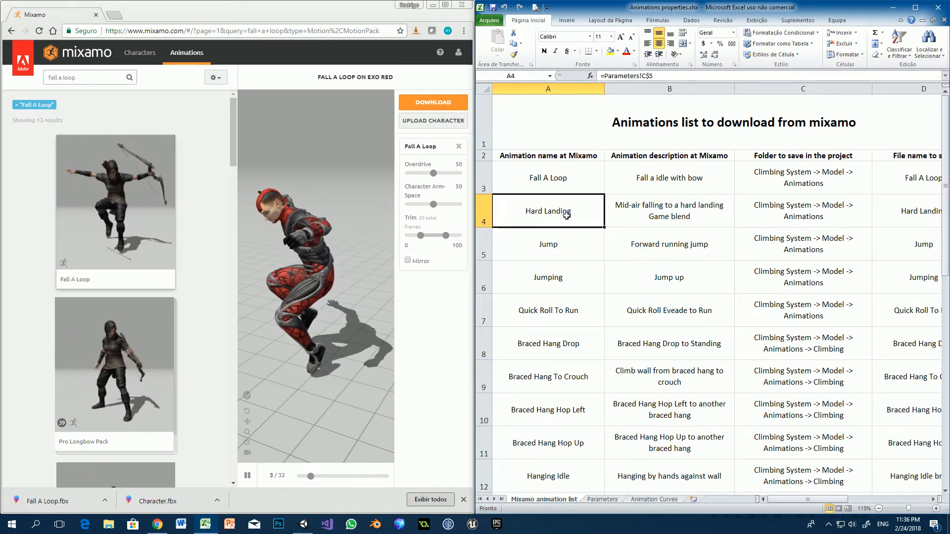
click(94, 78)
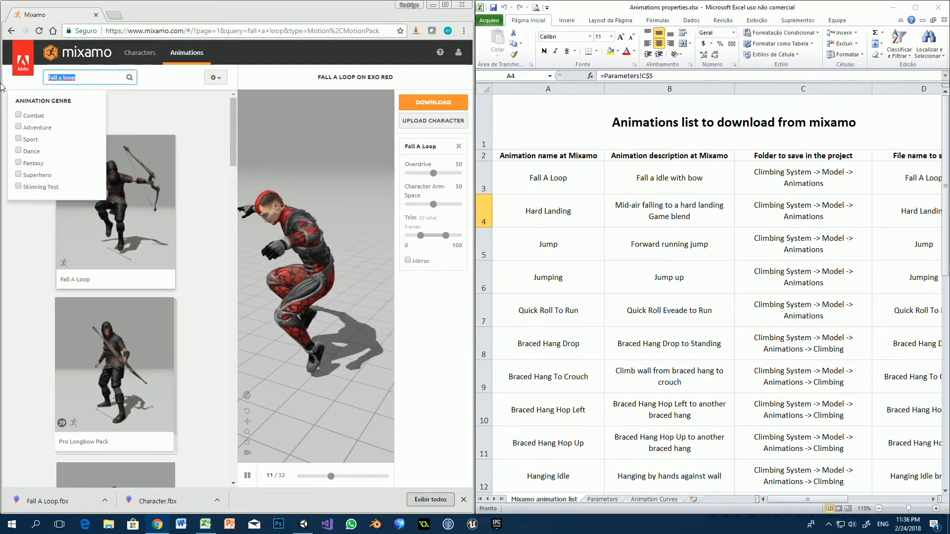
text(hard lan)
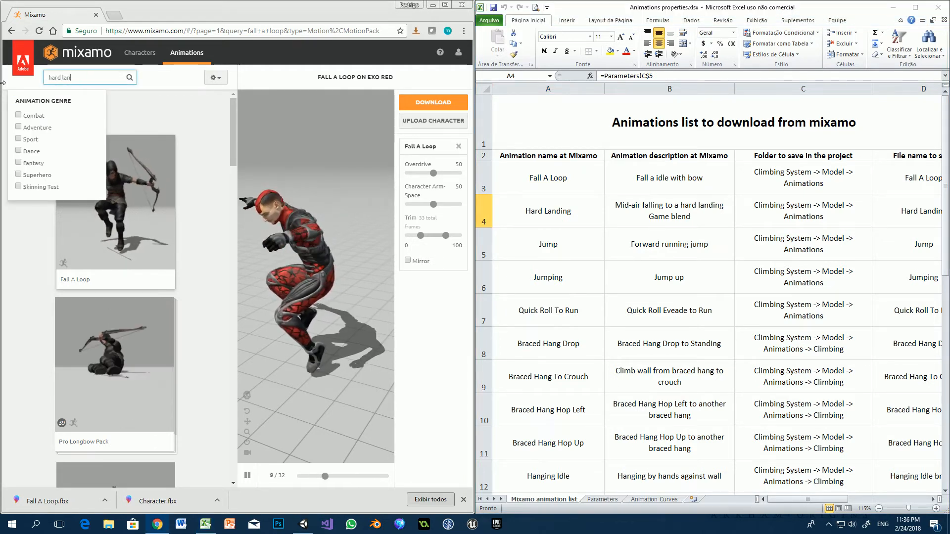
text(gi)
text(n)
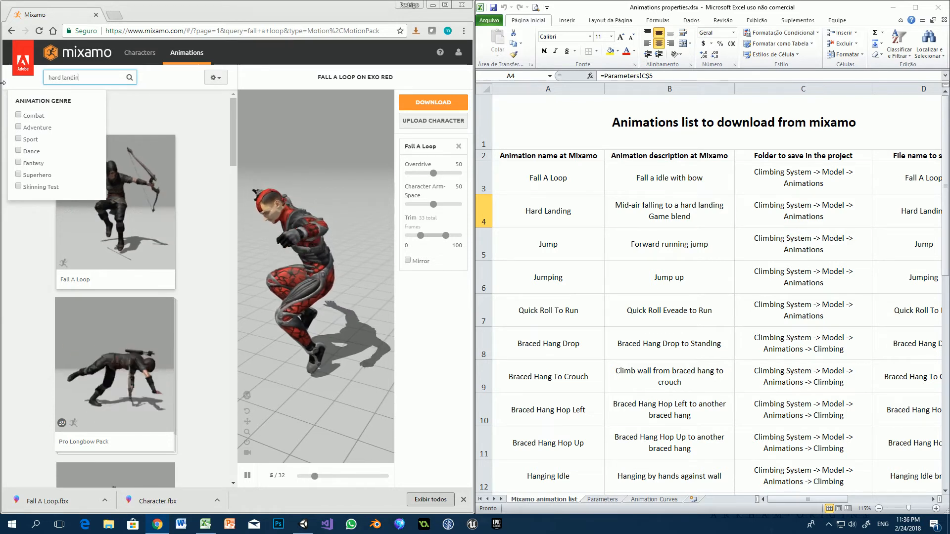
text(g)
key(Return)
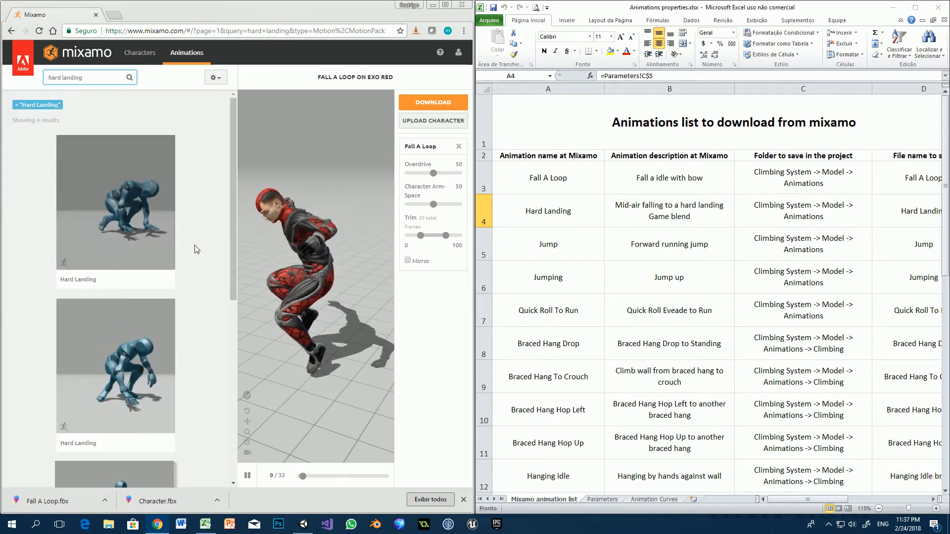
Step: Compare the Hard Landing results by their descriptions and apply the second Hard Landing animation to Exo Red
scroll(159, 391, down, 1)
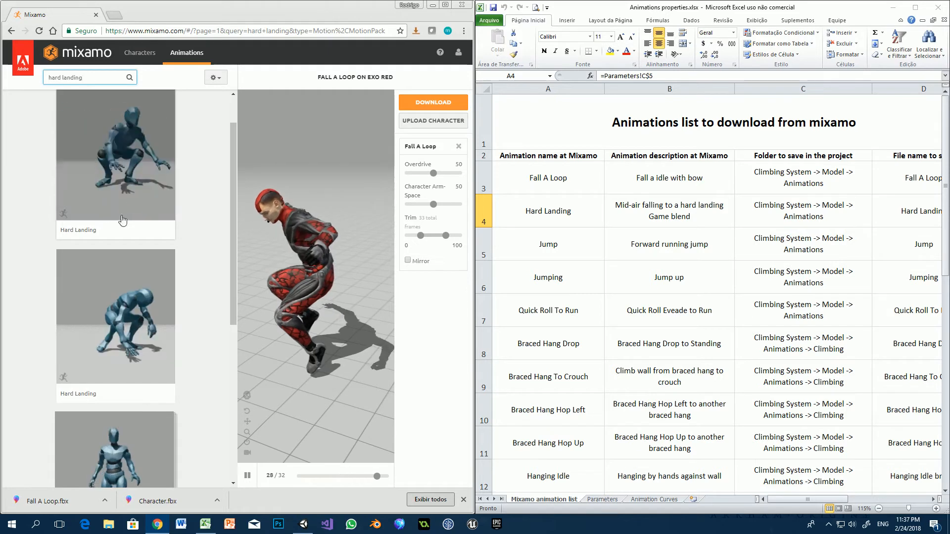
scroll(99, 386, down, 1)
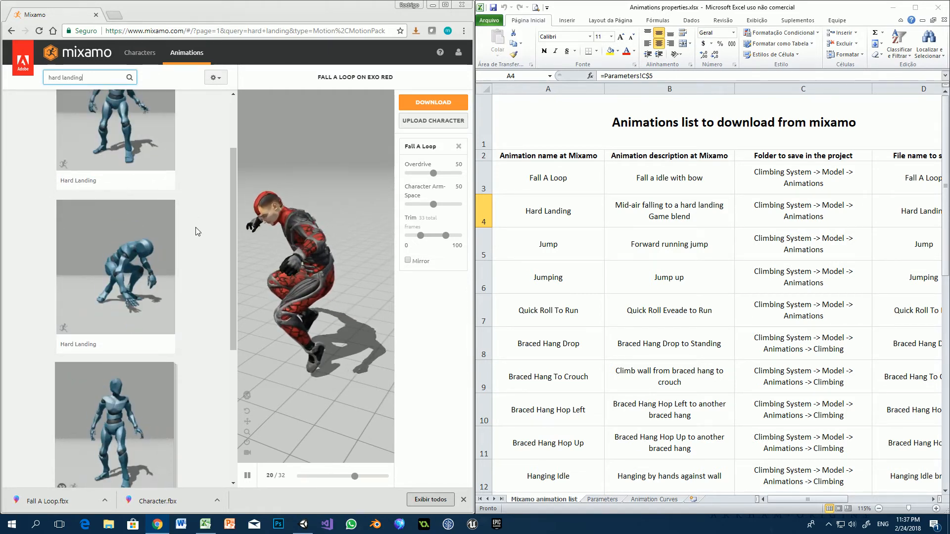
scroll(124, 223, up, 1)
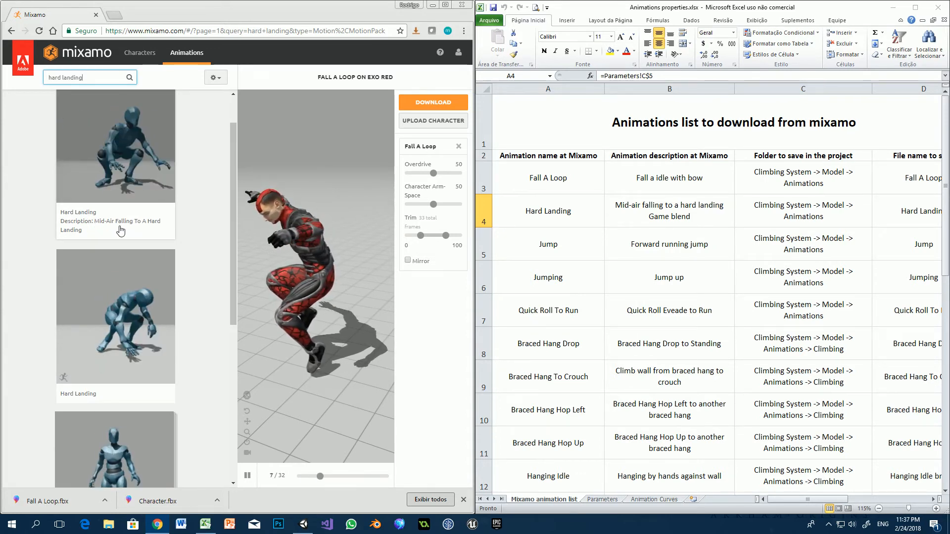
mouse_move(111, 400)
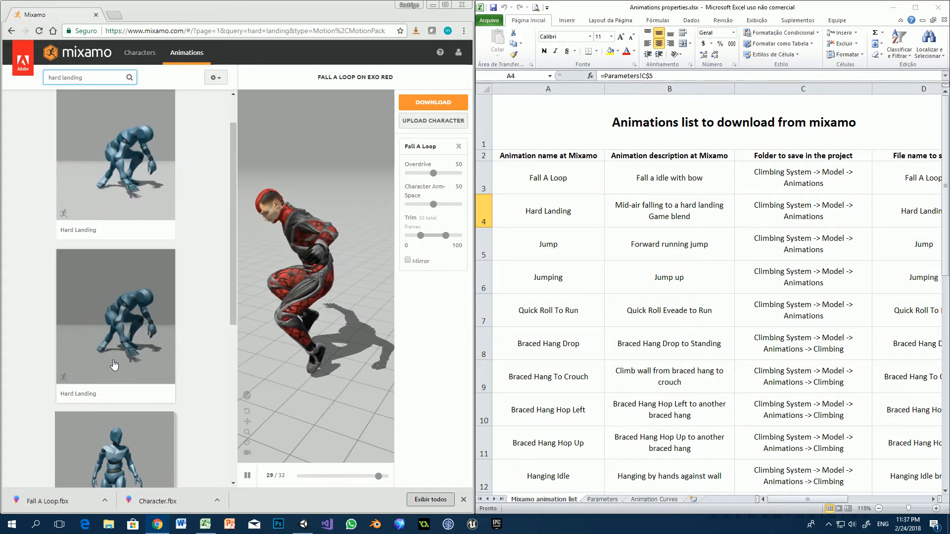
click(109, 304)
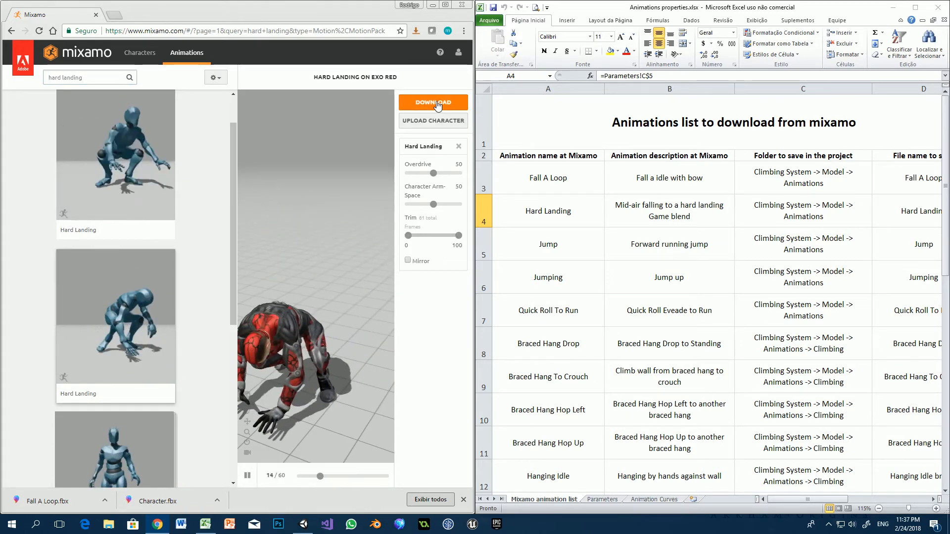
Step: Download the Hard Landing animation as FBX for Unity without skin and save it as Hard Landing.fbx, removing the character prefix from the name
click(437, 104)
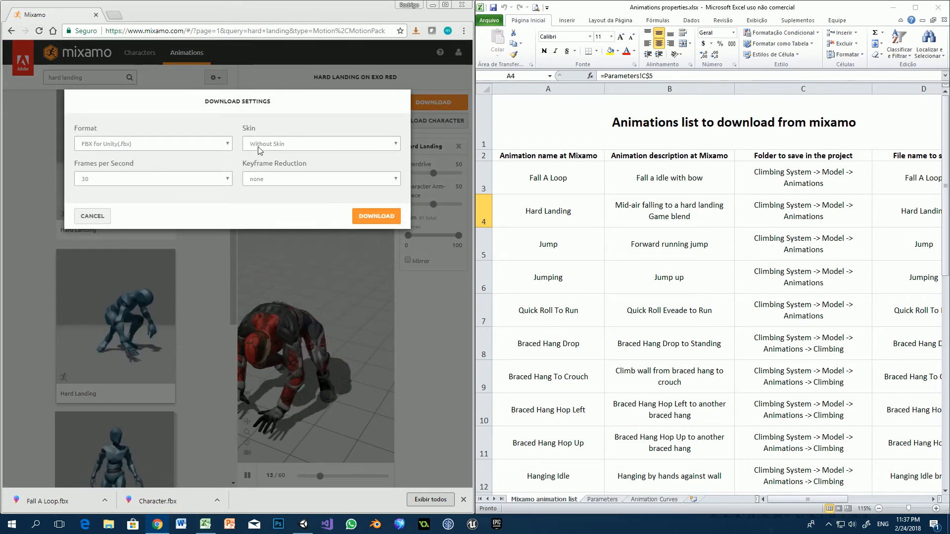
click(377, 215)
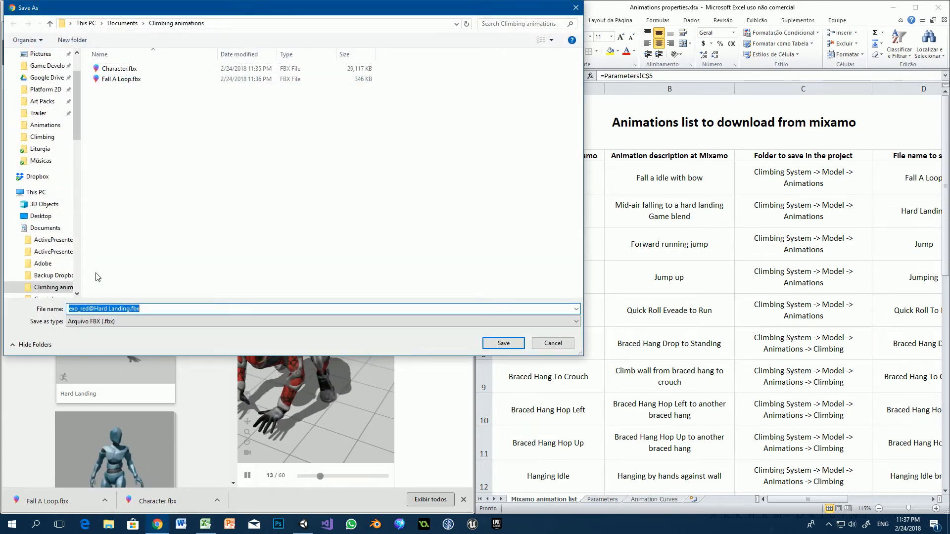
drag(94, 309, 36, 320)
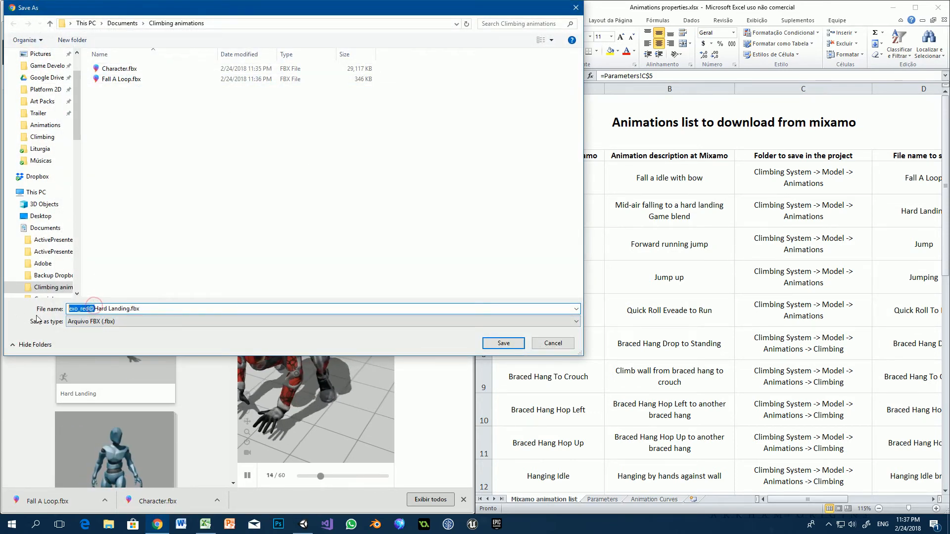
key(BackSpace)
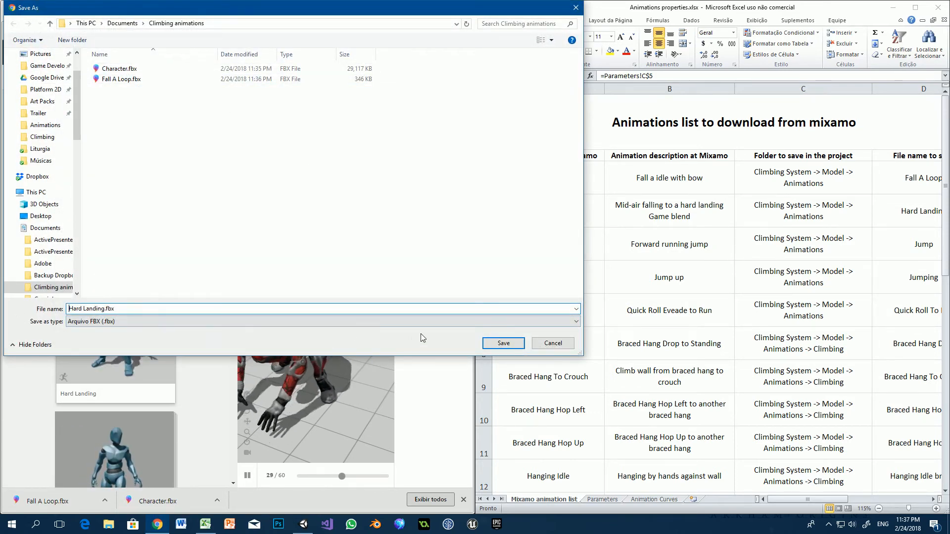
click(504, 346)
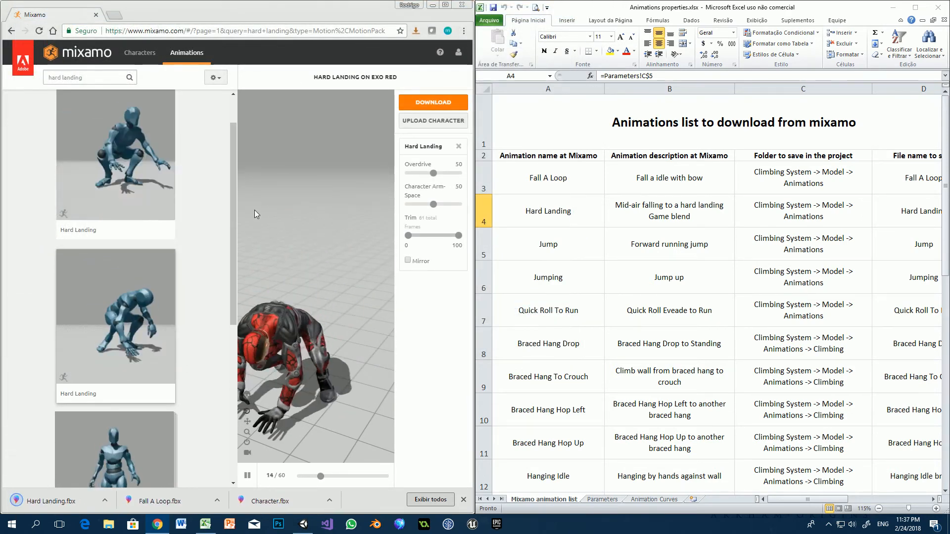
Step: Review the rest of the animation list in the spreadsheet, including the project folder and File name to save columns
scroll(110, 310, down, 1)
click(573, 213)
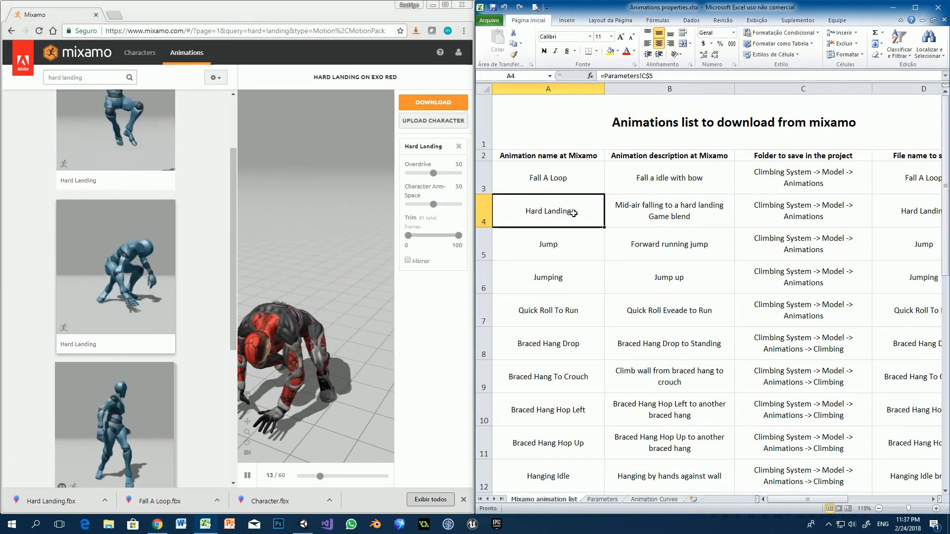
scroll(574, 248, down, 2)
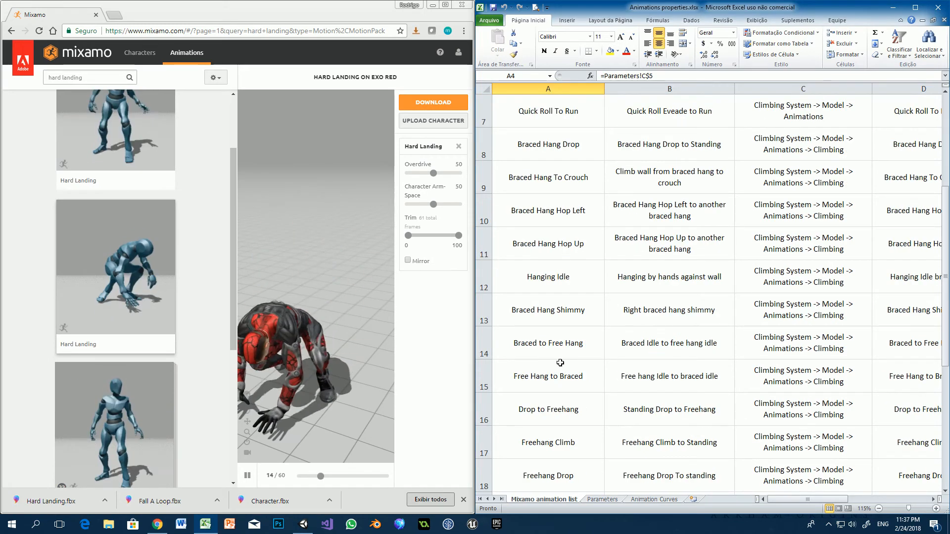
scroll(568, 395, down, 1)
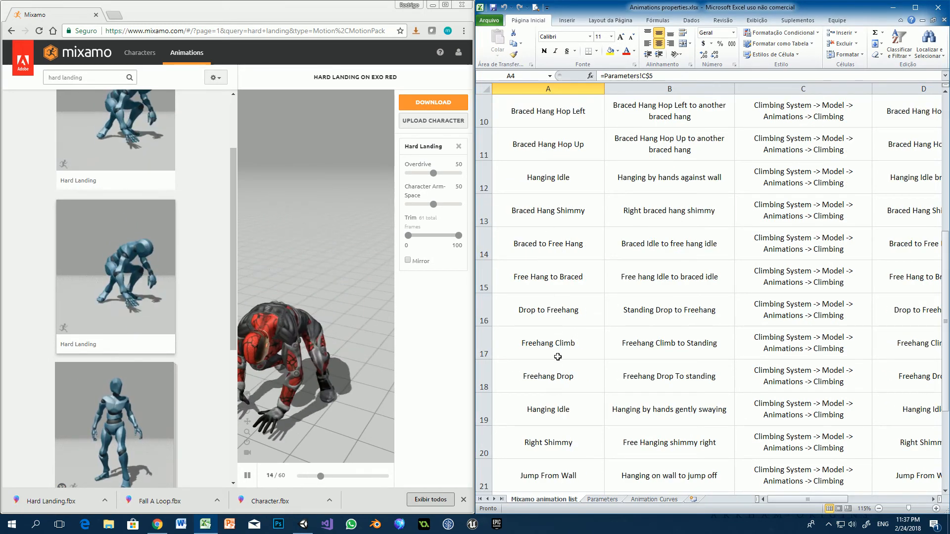
scroll(555, 425, down, 2)
scroll(564, 411, up, 3)
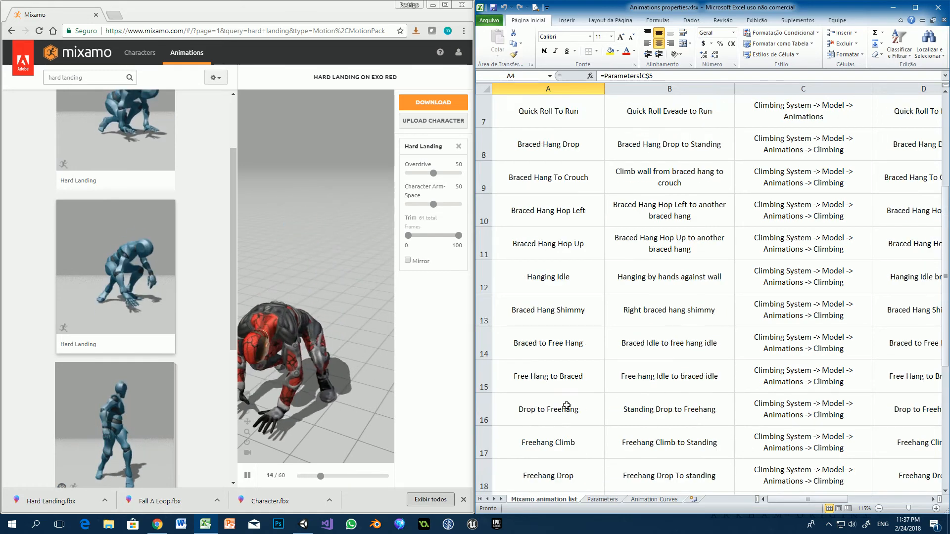
scroll(505, 303, up, 1)
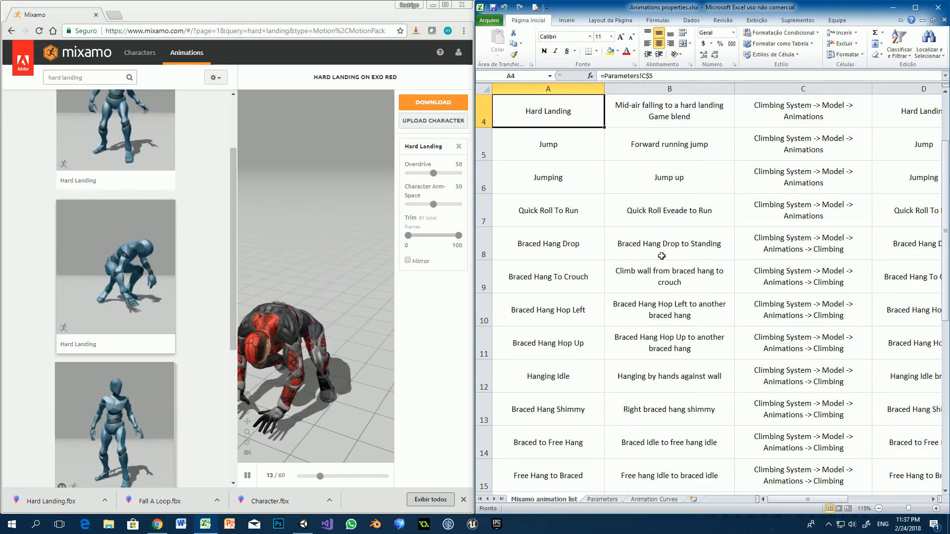
scroll(638, 277, up, 1)
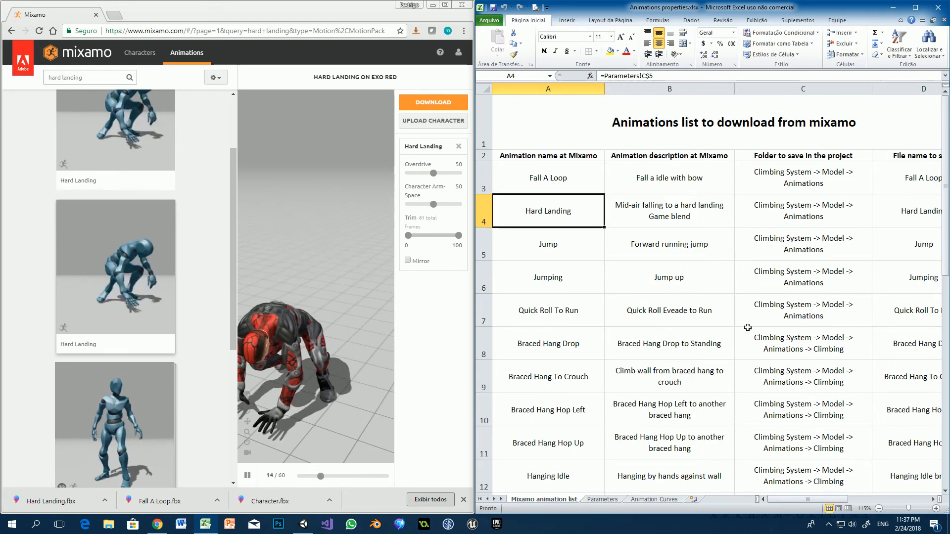
drag(800, 500, 817, 499)
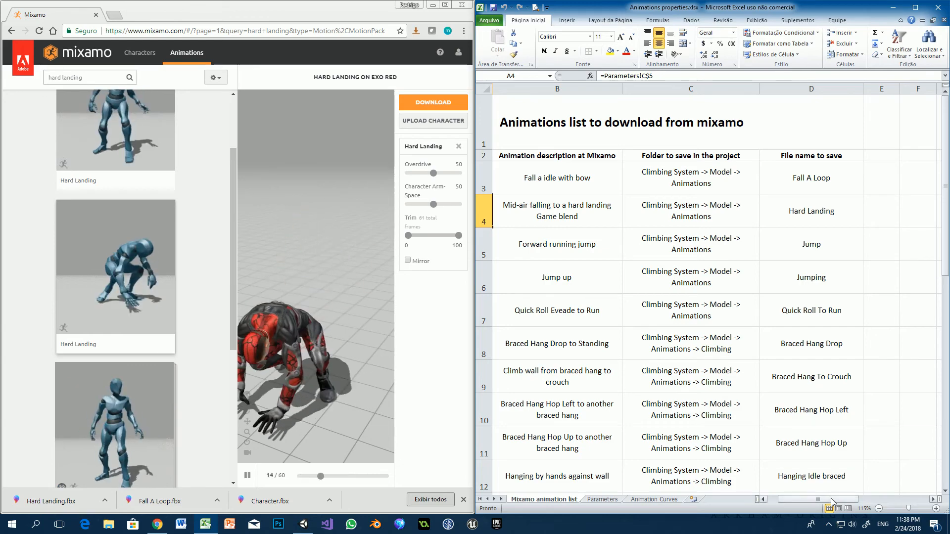
drag(840, 500, 830, 499)
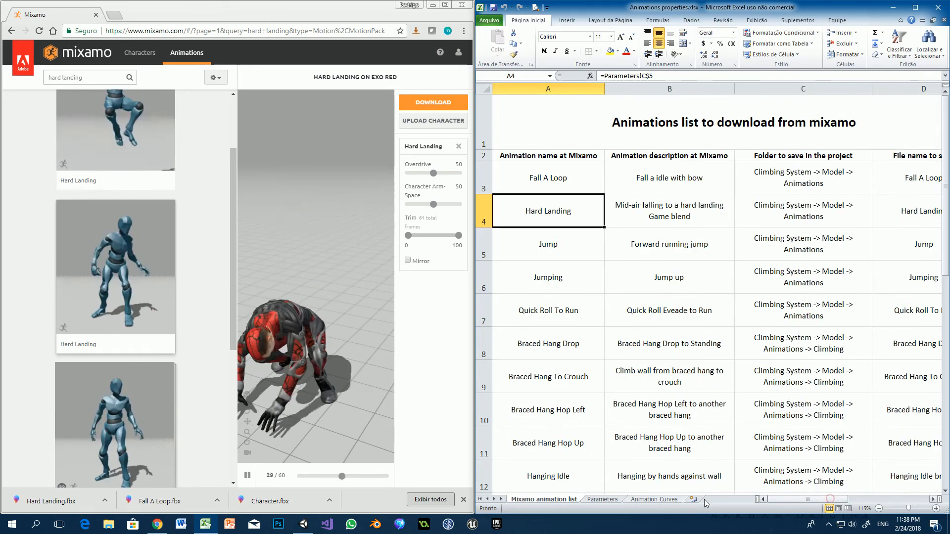
Step: Switch to Unity, inspect the Character model in the Climbing System Model folder and open its Animations subfolder
click(306, 527)
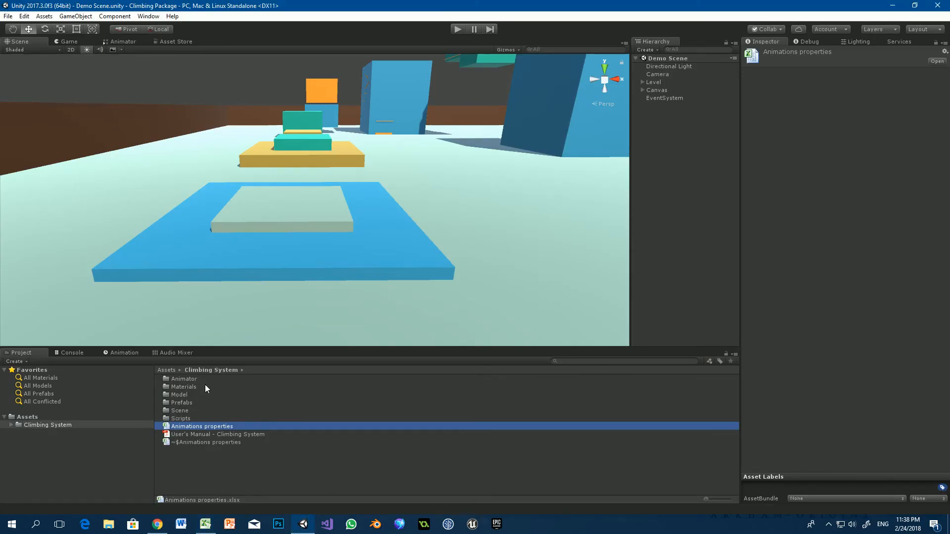
double_click(179, 394)
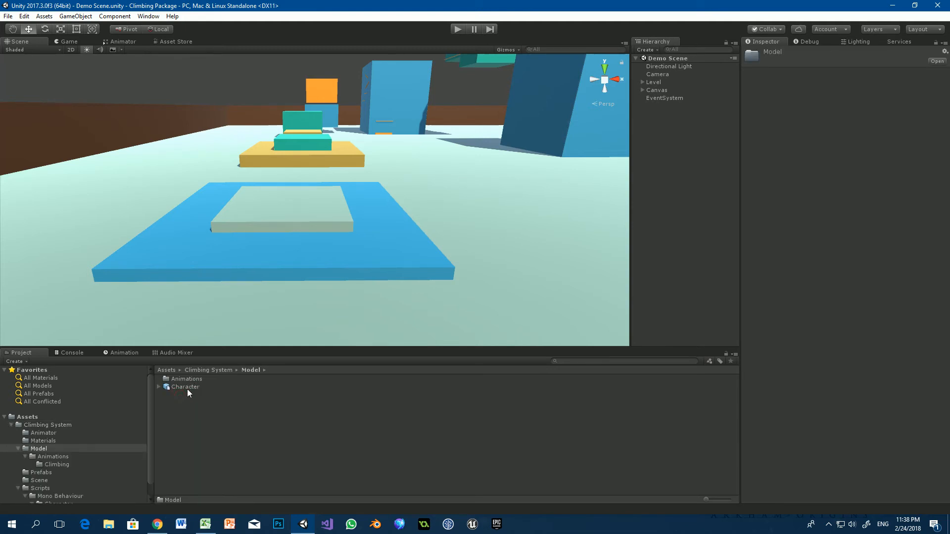
click(188, 387)
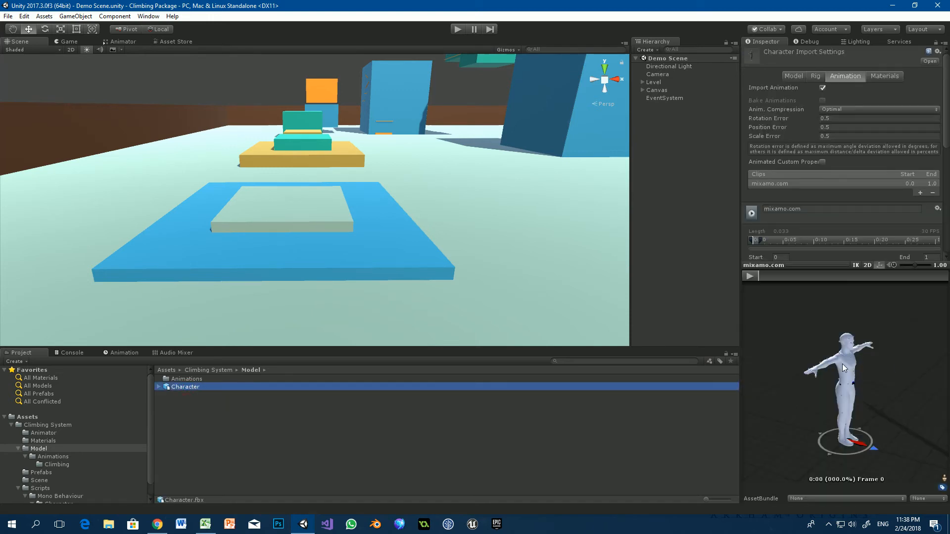
click(186, 379)
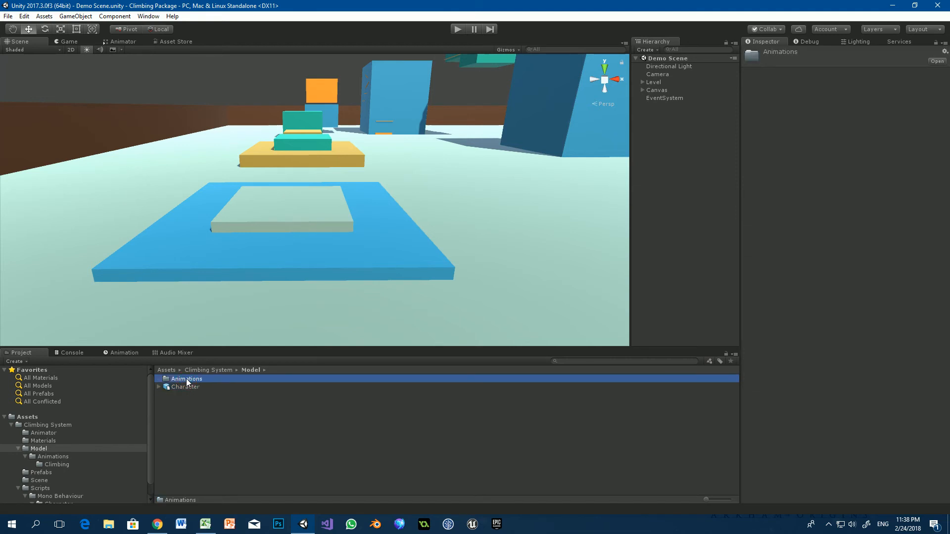
double_click(187, 380)
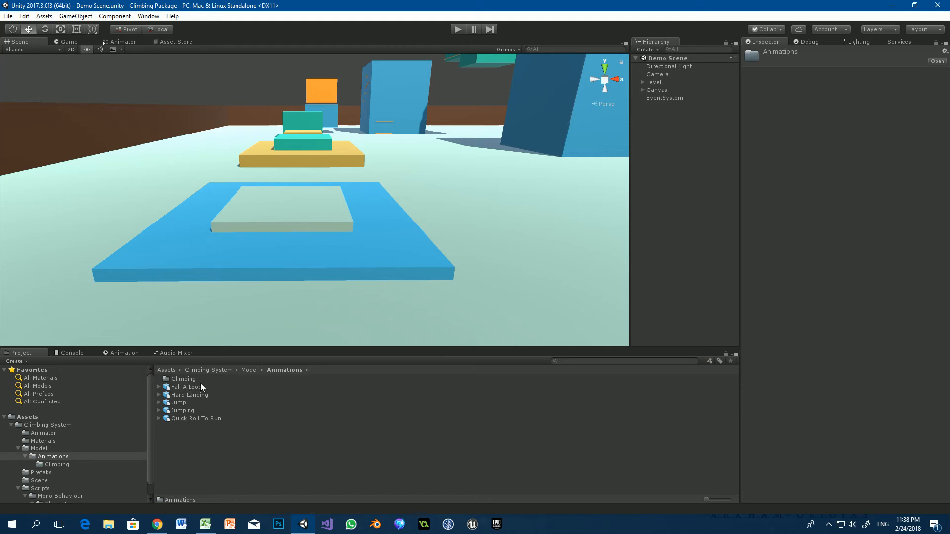
Step: Place the Unity window side by side with the animation spreadsheet and enlarge the Project panel's height
drag(808, 5, 2, 157)
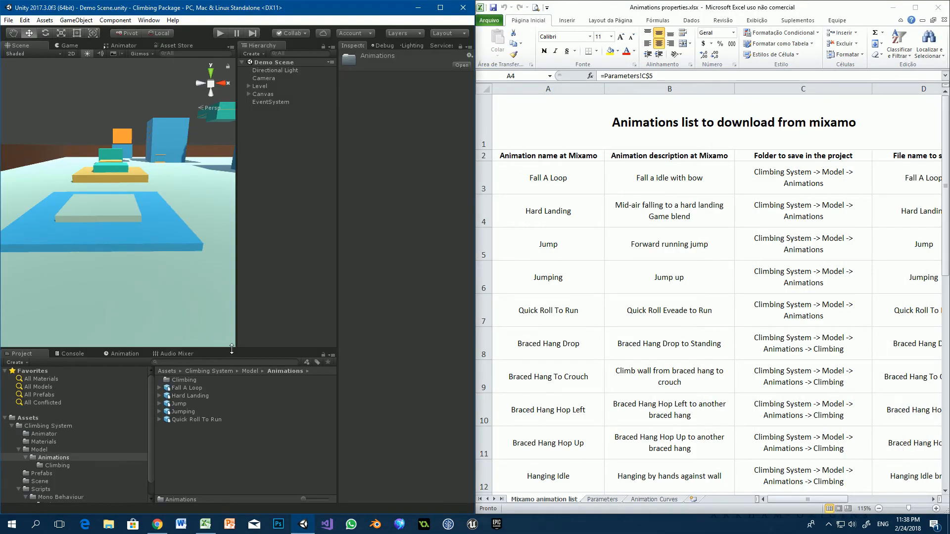
drag(231, 349, 232, 281)
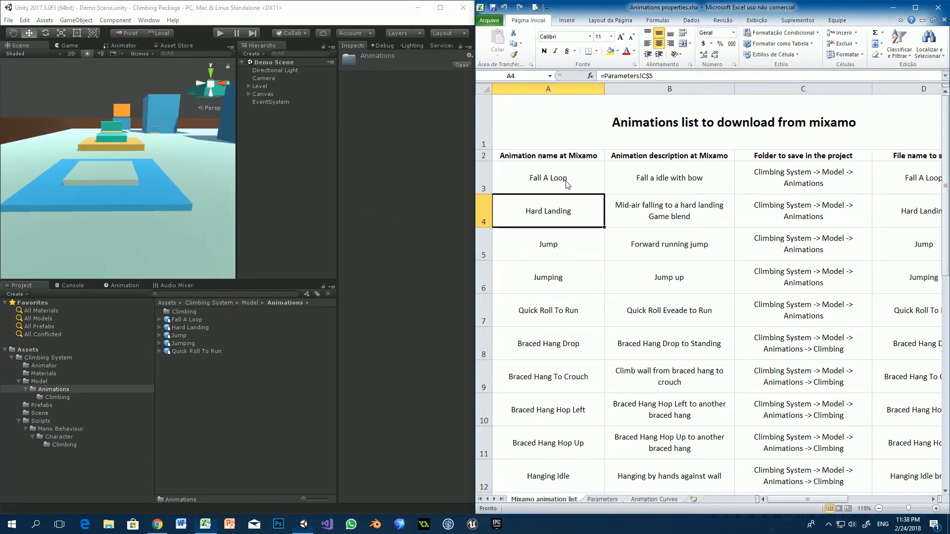
double_click(558, 200)
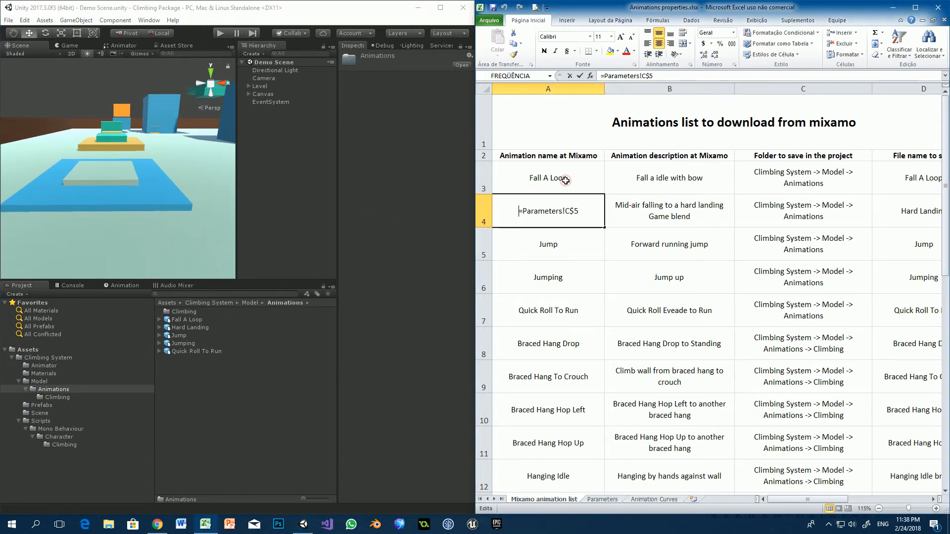
click(189, 322)
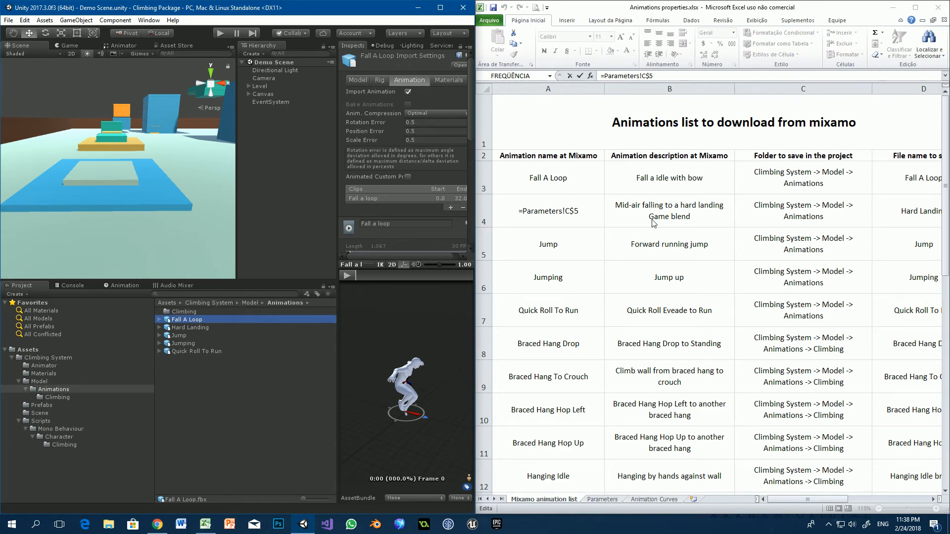
text(=)
click(835, 176)
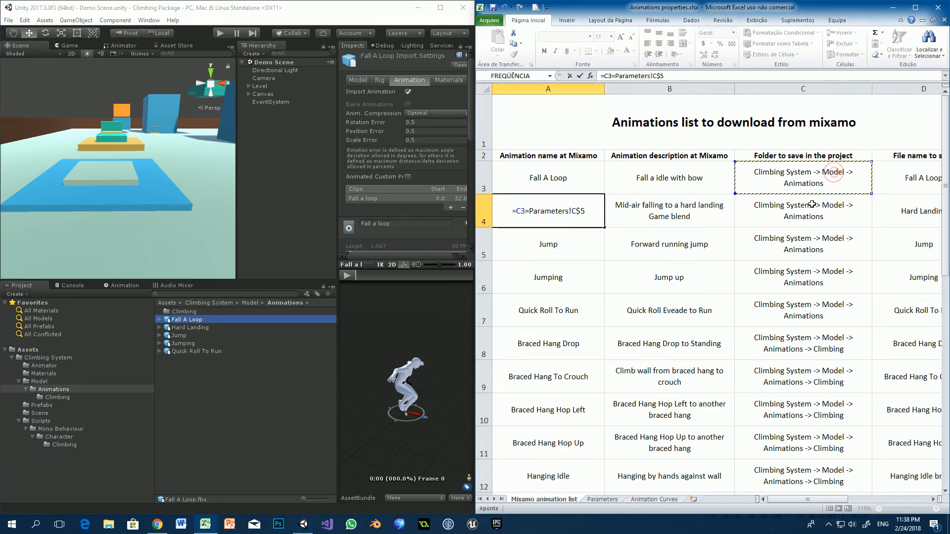
key(Escape)
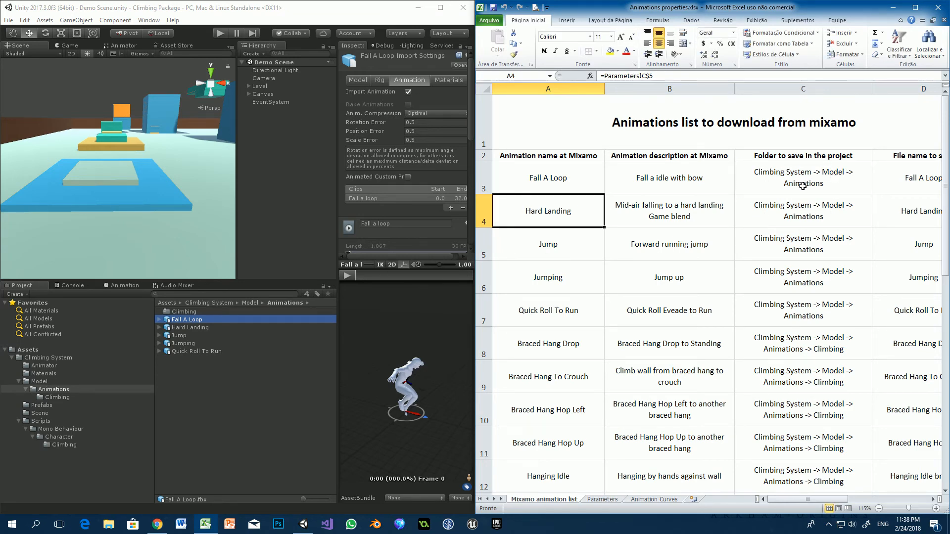
Step: Preview the Hard Landing animation and check the project folder listed for Freehang Climb in the spreadsheet
click(182, 328)
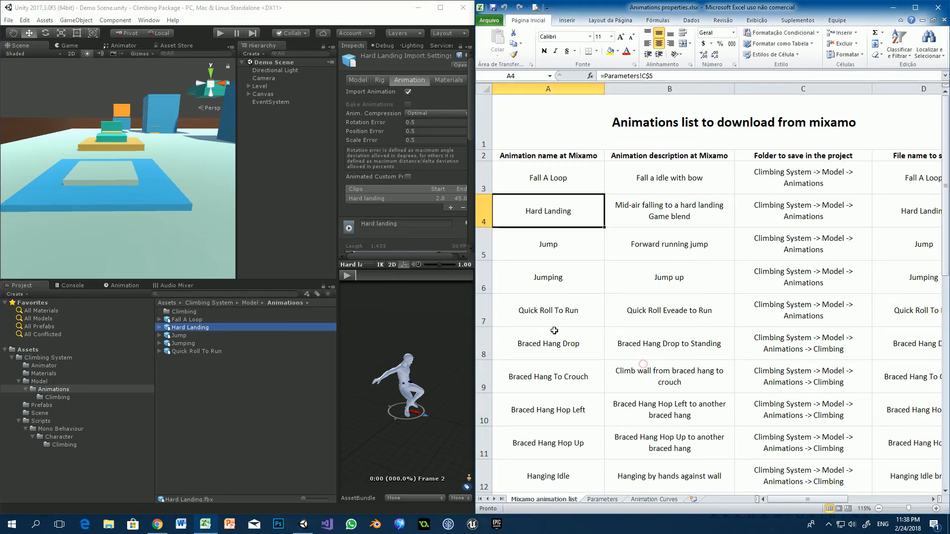
scroll(556, 339, down, 4)
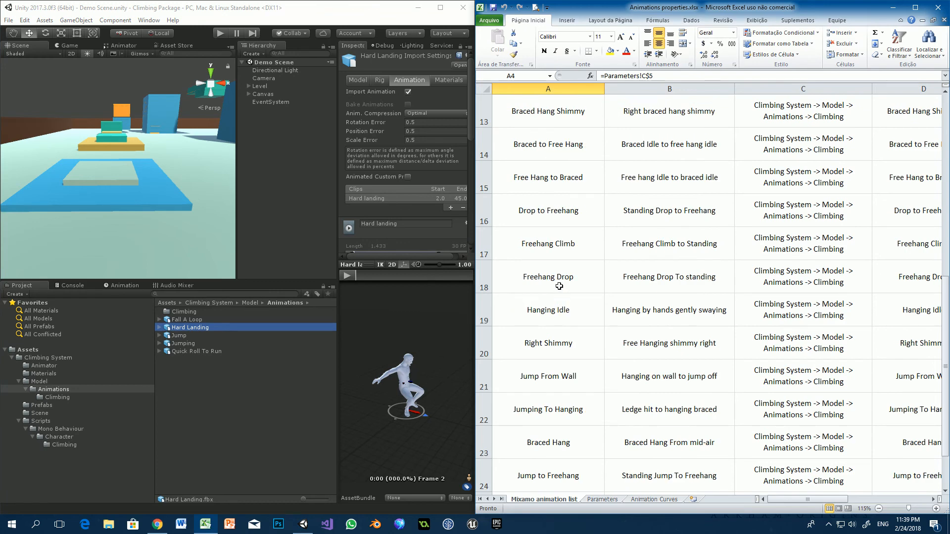
click(786, 244)
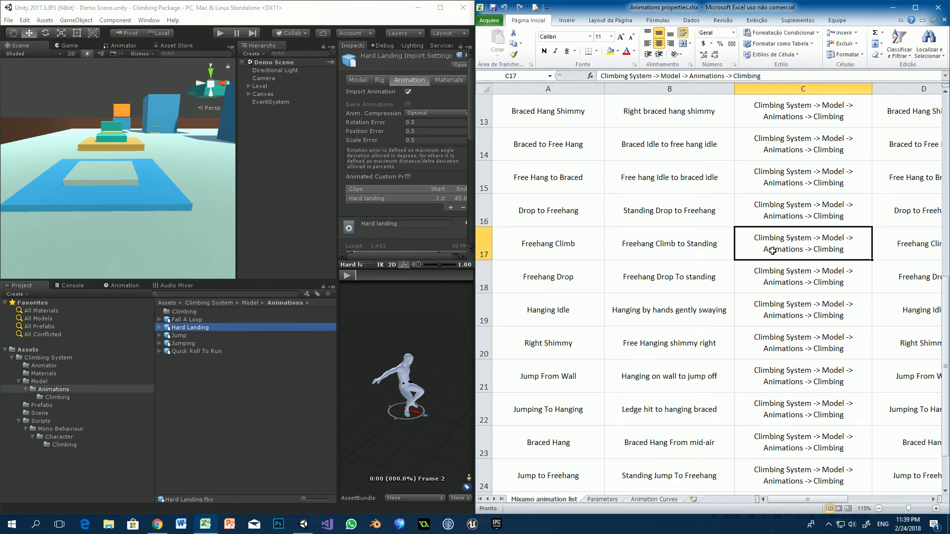
Step: Open the Climbing subfolder and inspect Freehang Climb, Braced Hang, Braced Hang To Crouch, Freehang Drop, Jump To Freehang and Running Jump
double_click(178, 312)
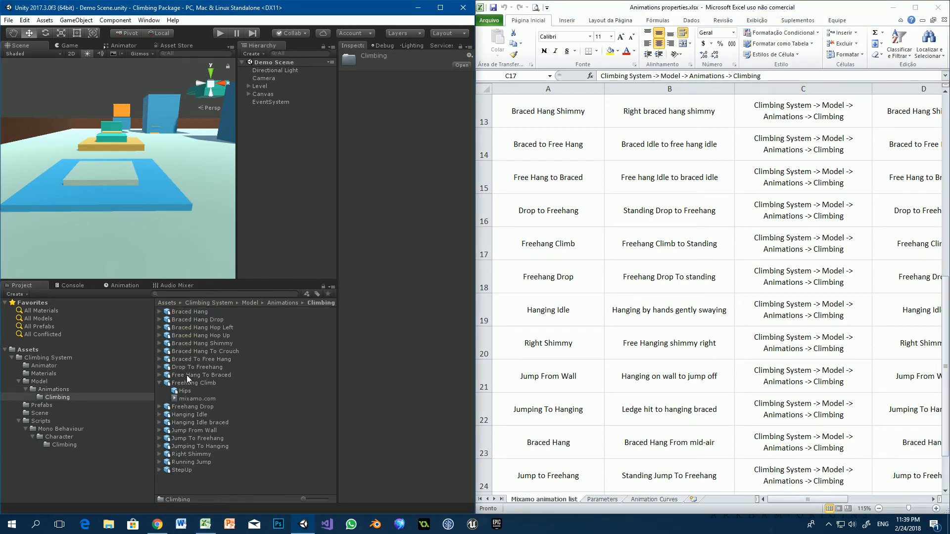
click(160, 382)
click(207, 383)
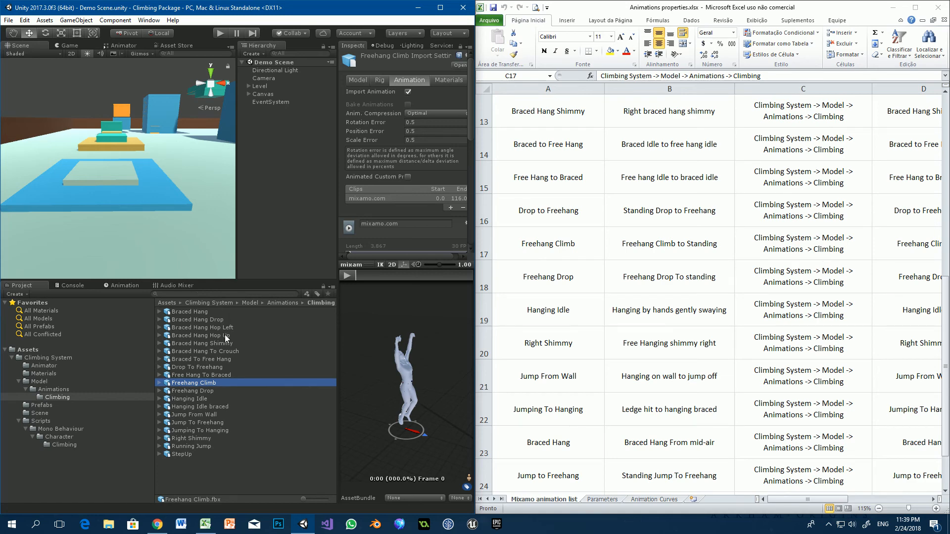
click(192, 312)
click(197, 351)
click(188, 391)
click(184, 422)
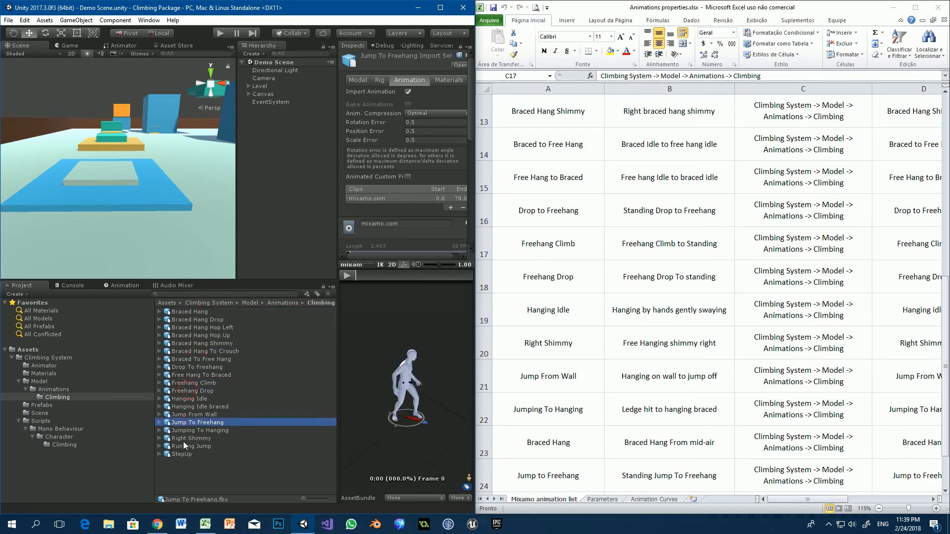
click(183, 446)
Step: Go back up from the Climbing subfolder through Animations, Model and Climbing System to the Assets folder
click(272, 304)
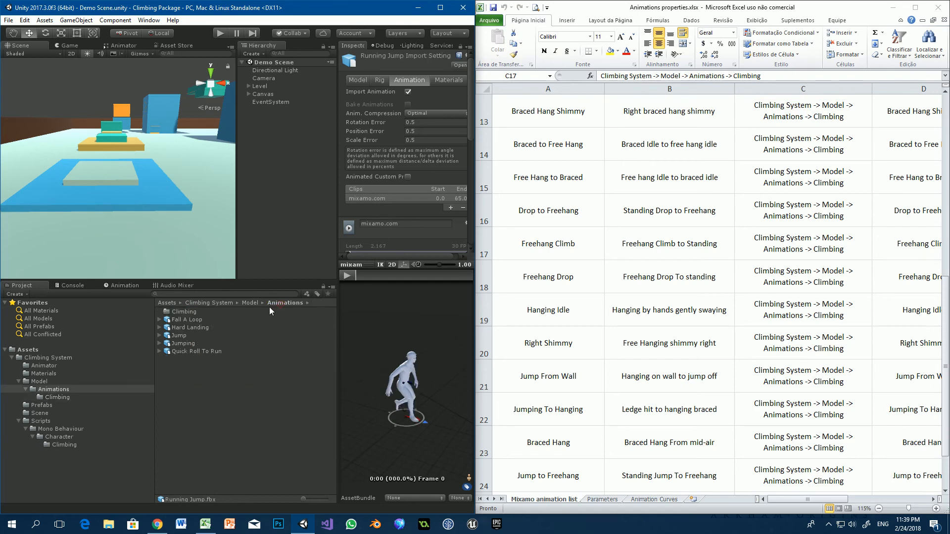
click(252, 303)
click(215, 303)
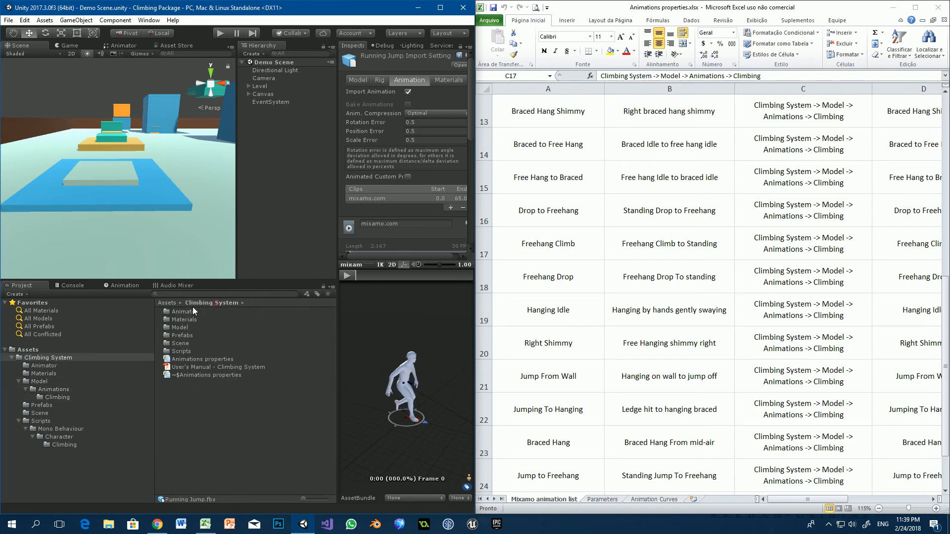
click(168, 303)
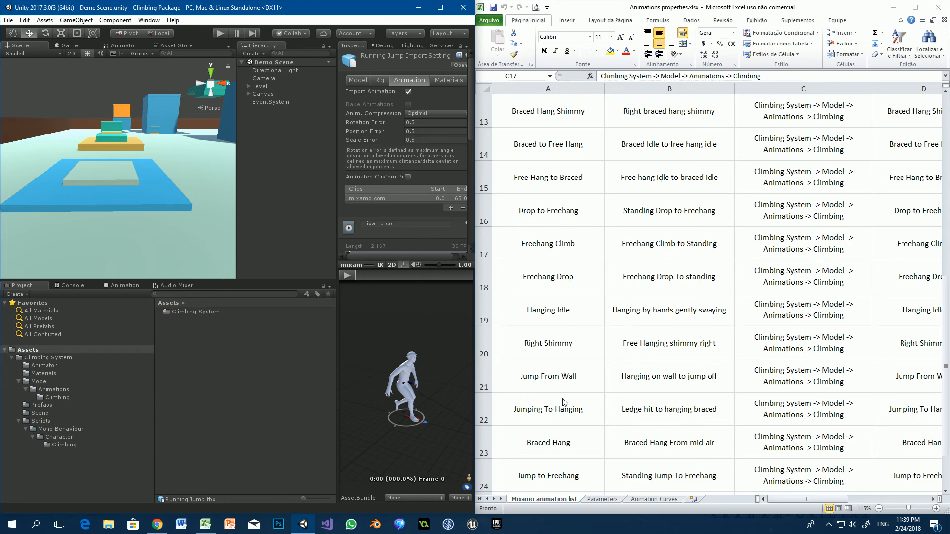
Step: Review the spreadsheet's full animation list and the Running Jump model's animation import settings
scroll(575, 398, down, 6)
scroll(581, 324, up, 9)
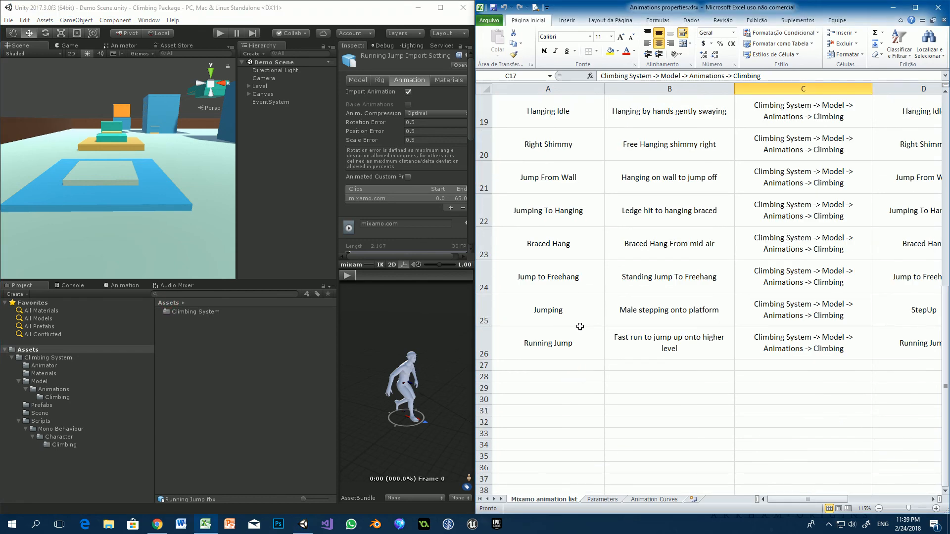
scroll(574, 352, up, 1)
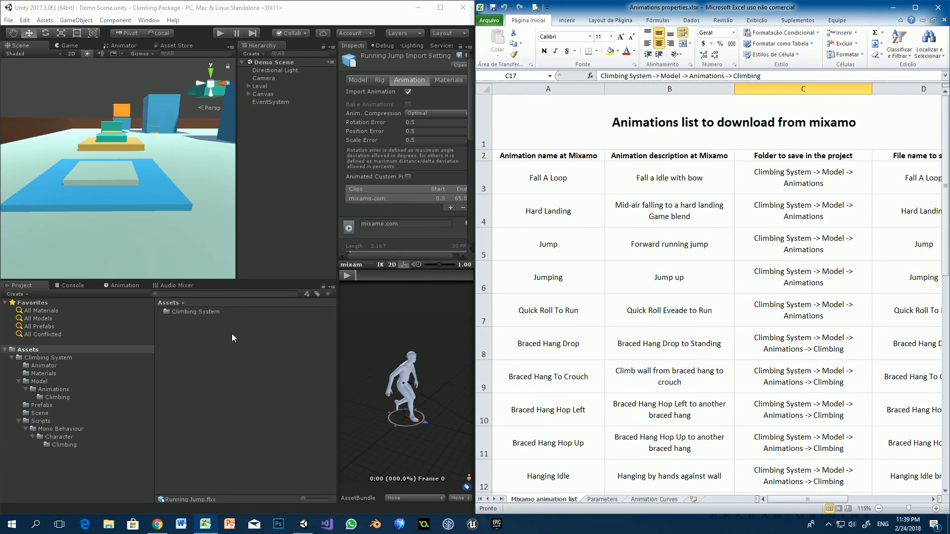
click(396, 82)
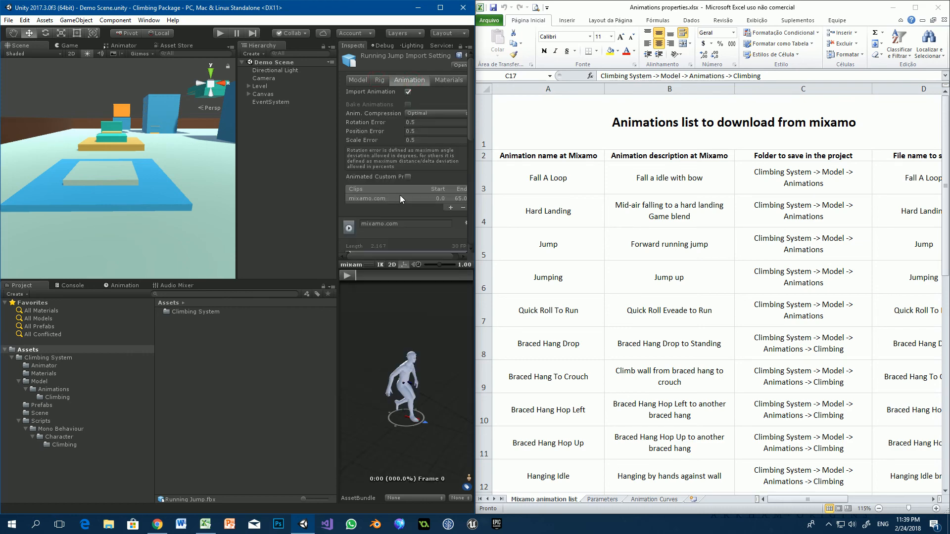
scroll(401, 198, down, 2)
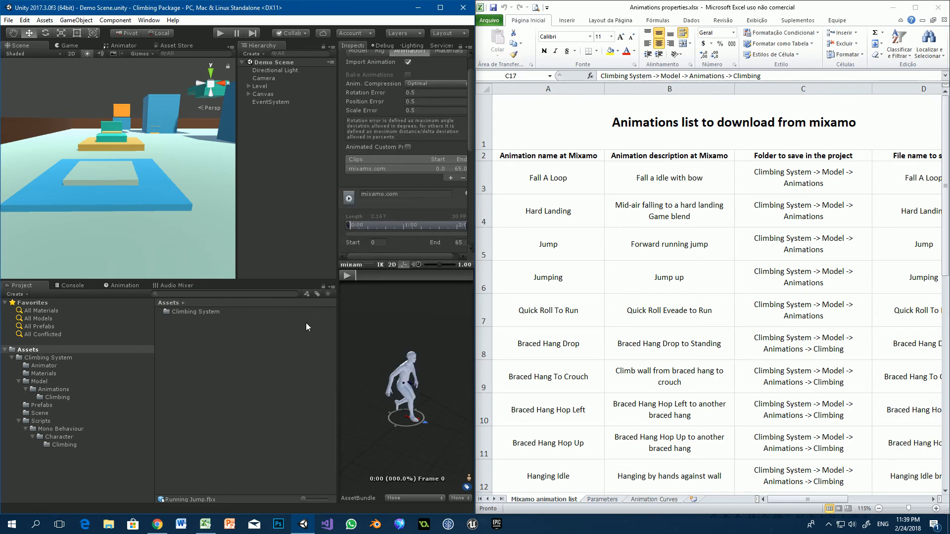